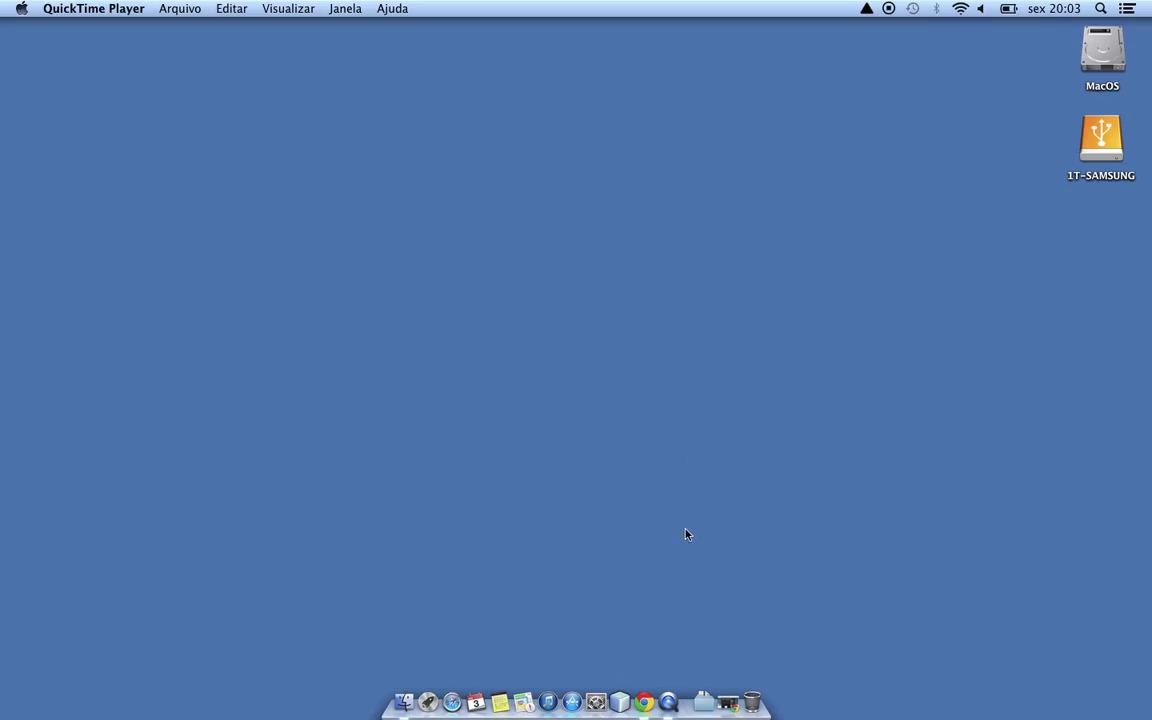
# Restore the minimized Chrome window and scroll through the Android blog post, then back to the top.
pyautogui.click(727, 692)
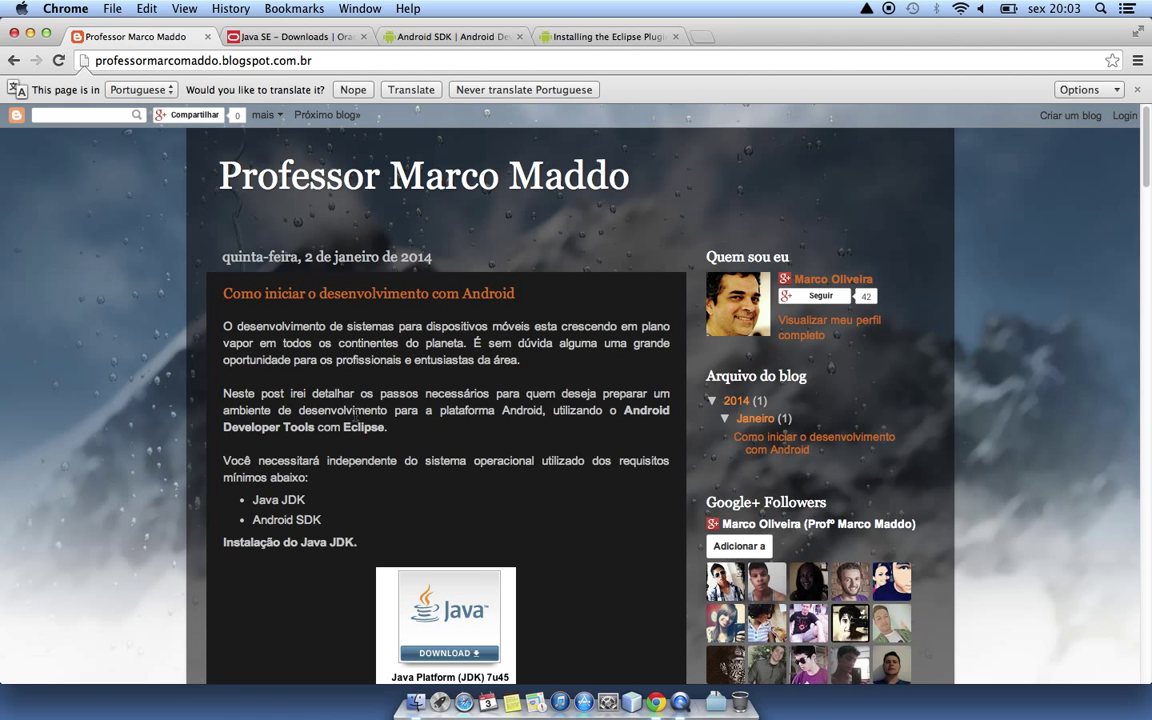
pyautogui.scroll(-3, 352, 391)
pyautogui.scroll(-10, 352, 391)
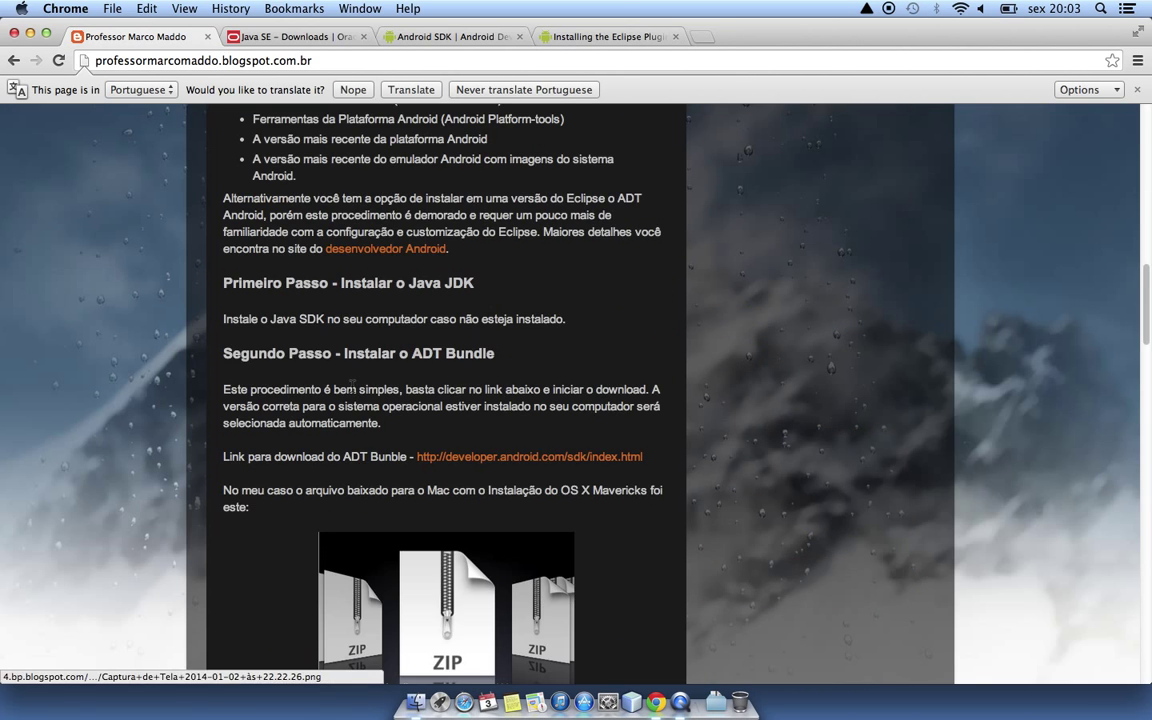
pyautogui.scroll(-10, 352, 391)
pyautogui.scroll(-10, 352, 391)
pyautogui.scroll(-10, 352, 391)
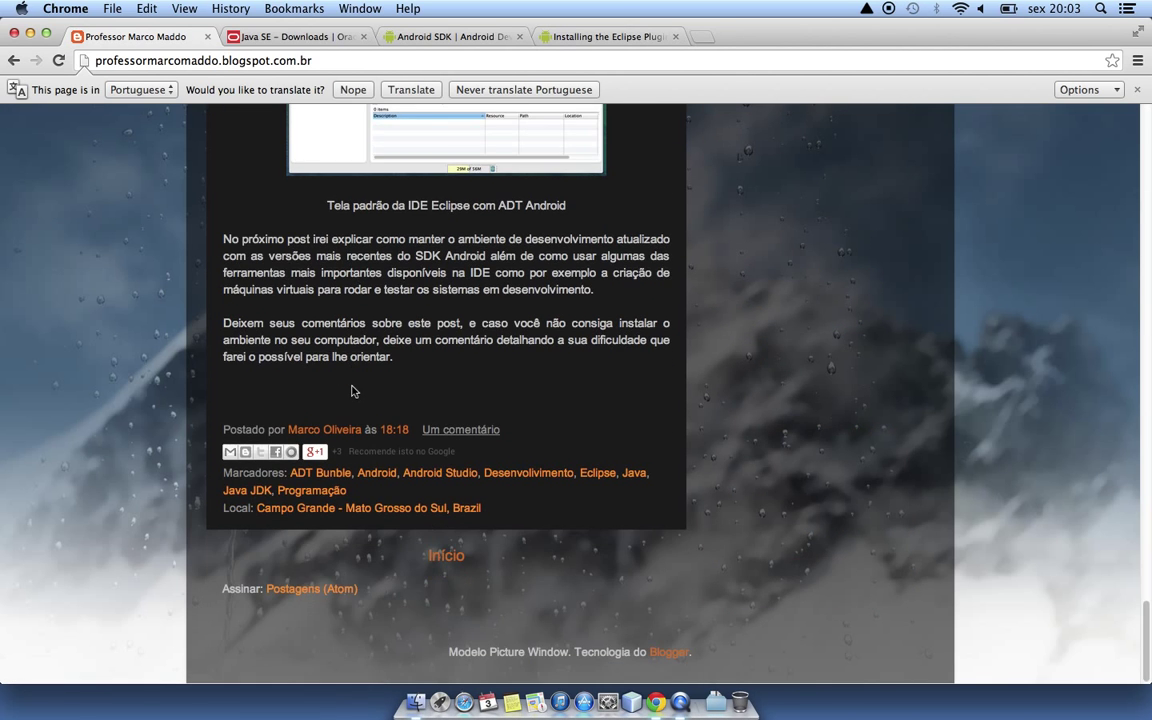
pyautogui.scroll(20, 352, 389)
pyautogui.scroll(10, 352, 389)
pyautogui.scroll(10, 352, 389)
pyautogui.scroll(5, 352, 389)
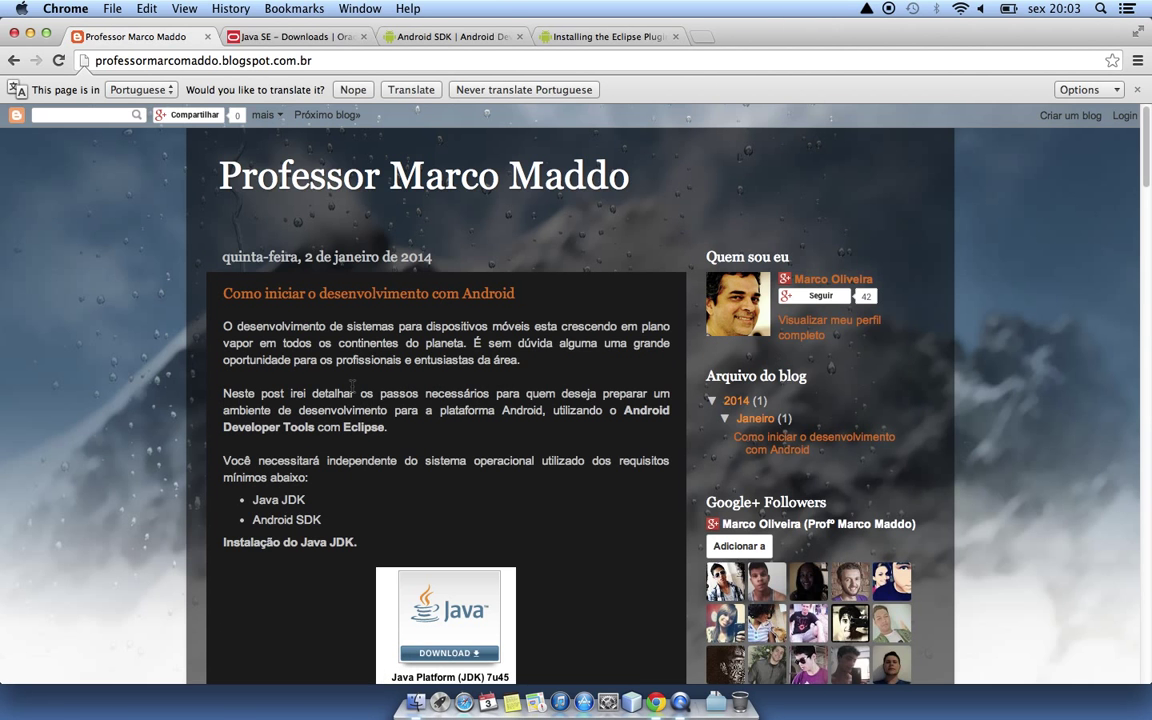
# Switch to the Java SE Downloads tab and highlight the Java Platform (JDK) 7u45 download.
pyautogui.click(267, 40)
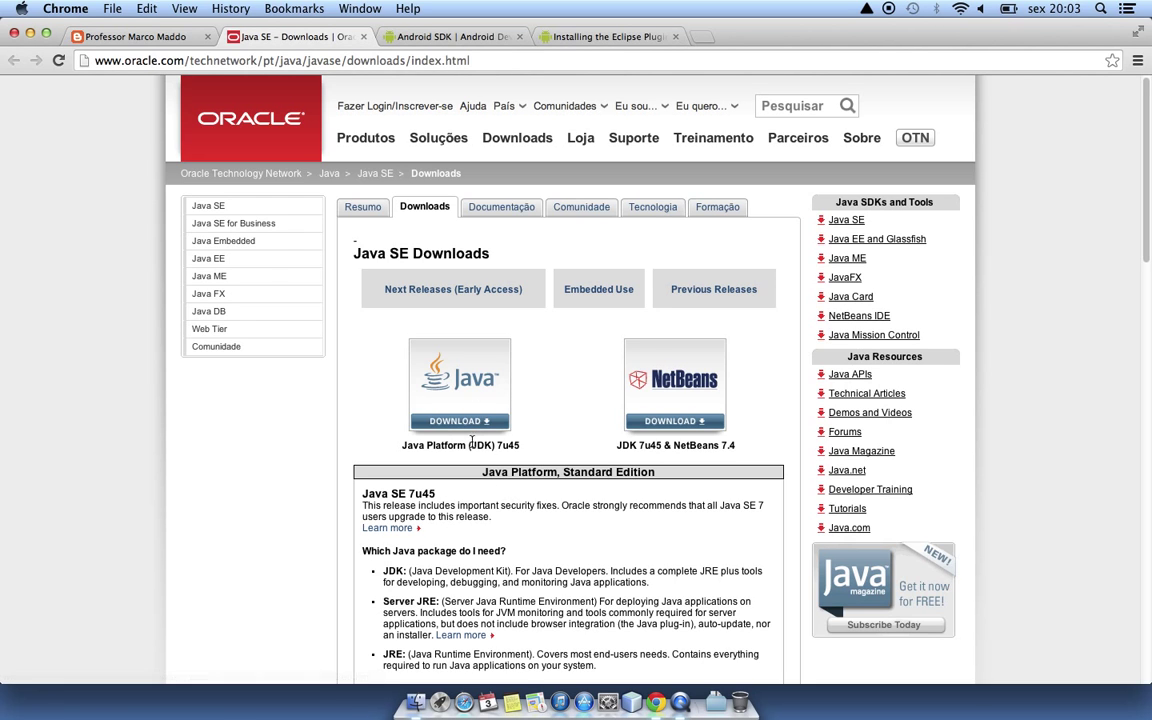
pyautogui.moveTo(400, 445); pyautogui.dragTo(533, 447)
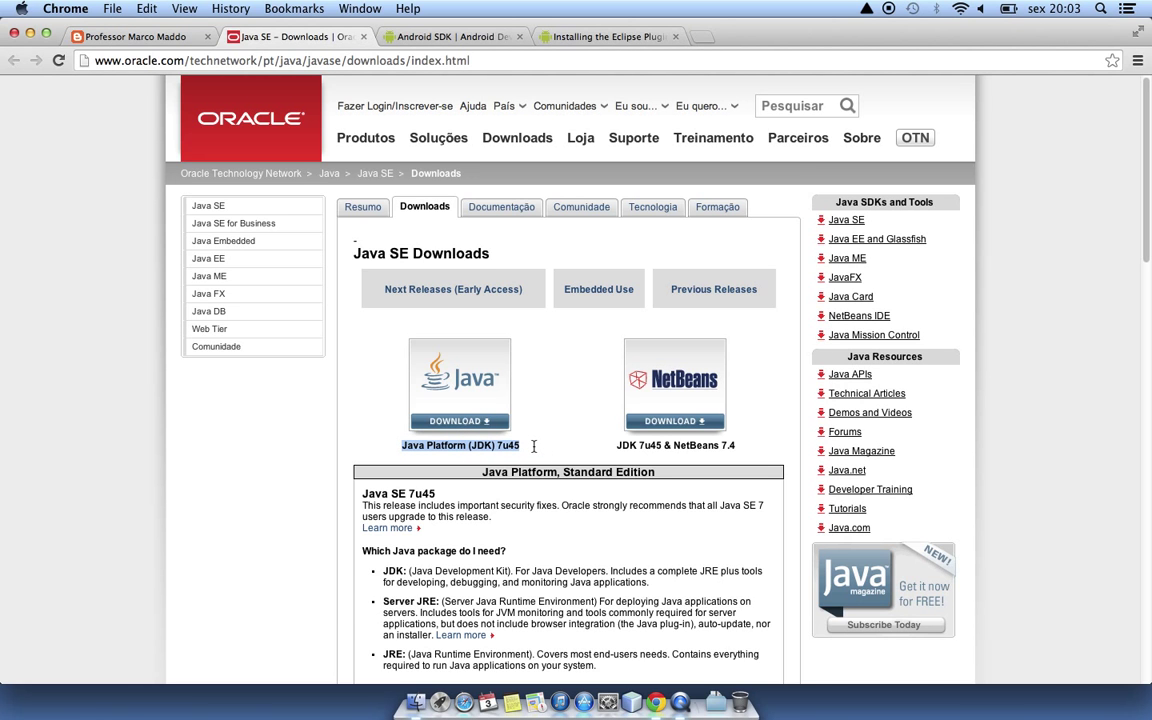
pyautogui.scroll(-5, 470, 400)
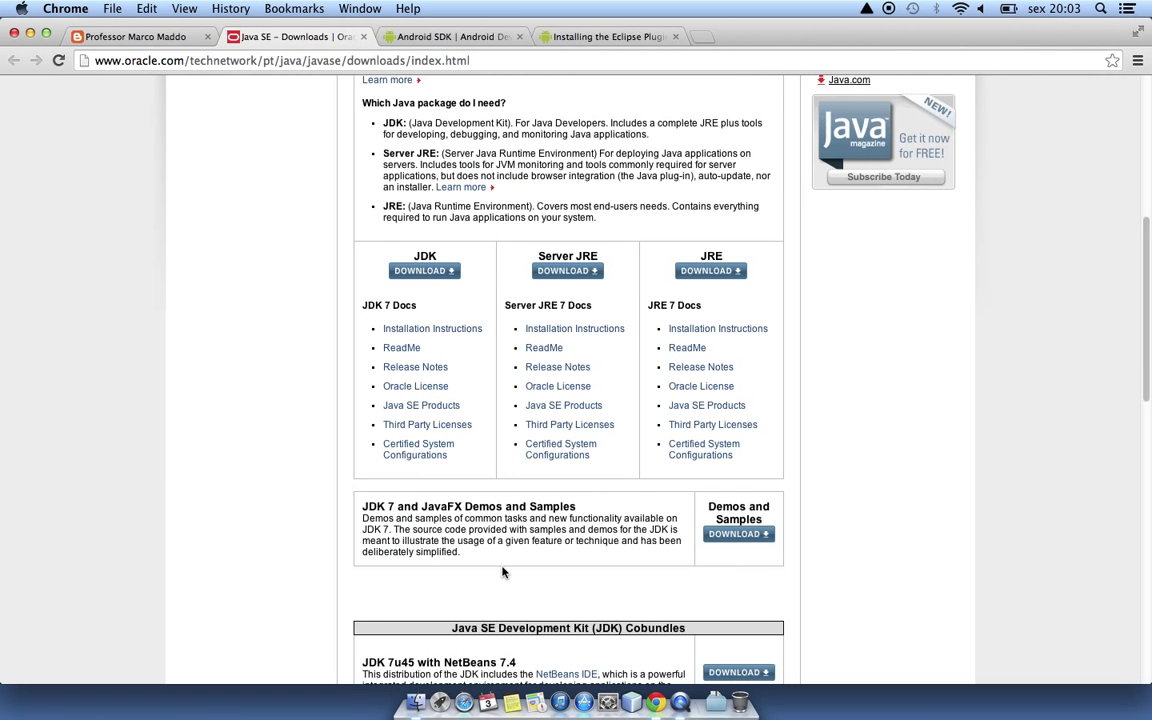
pyautogui.scroll(4, 502, 572)
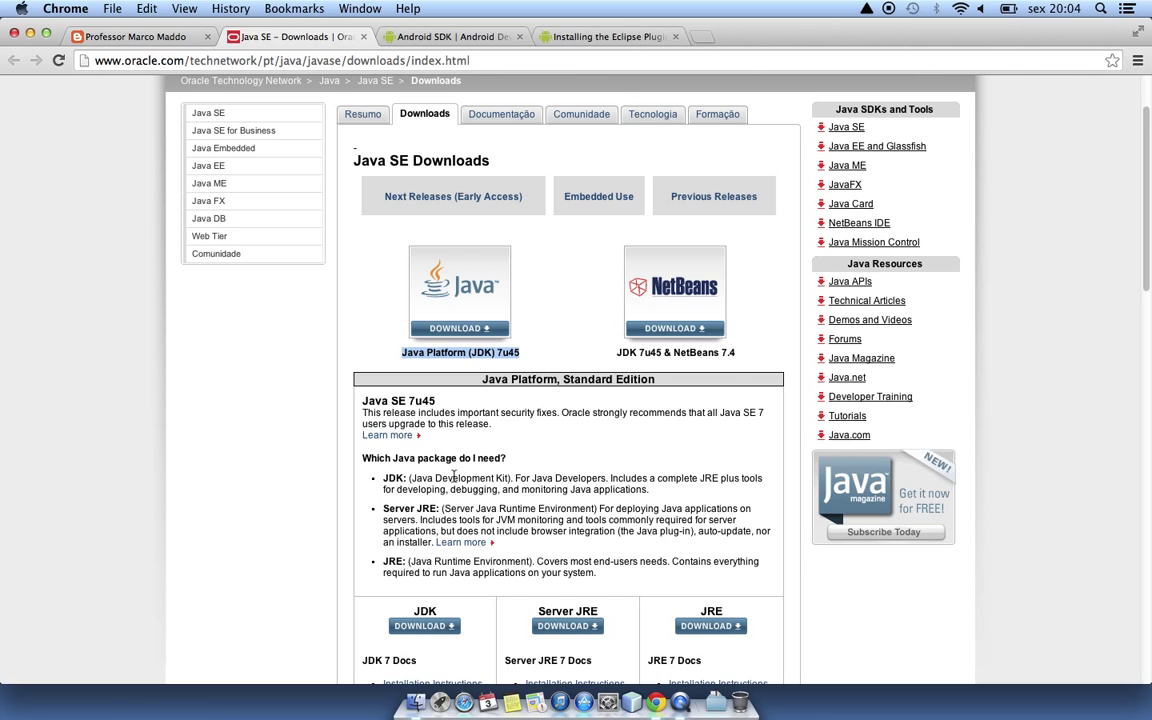
pyautogui.click(545, 320)
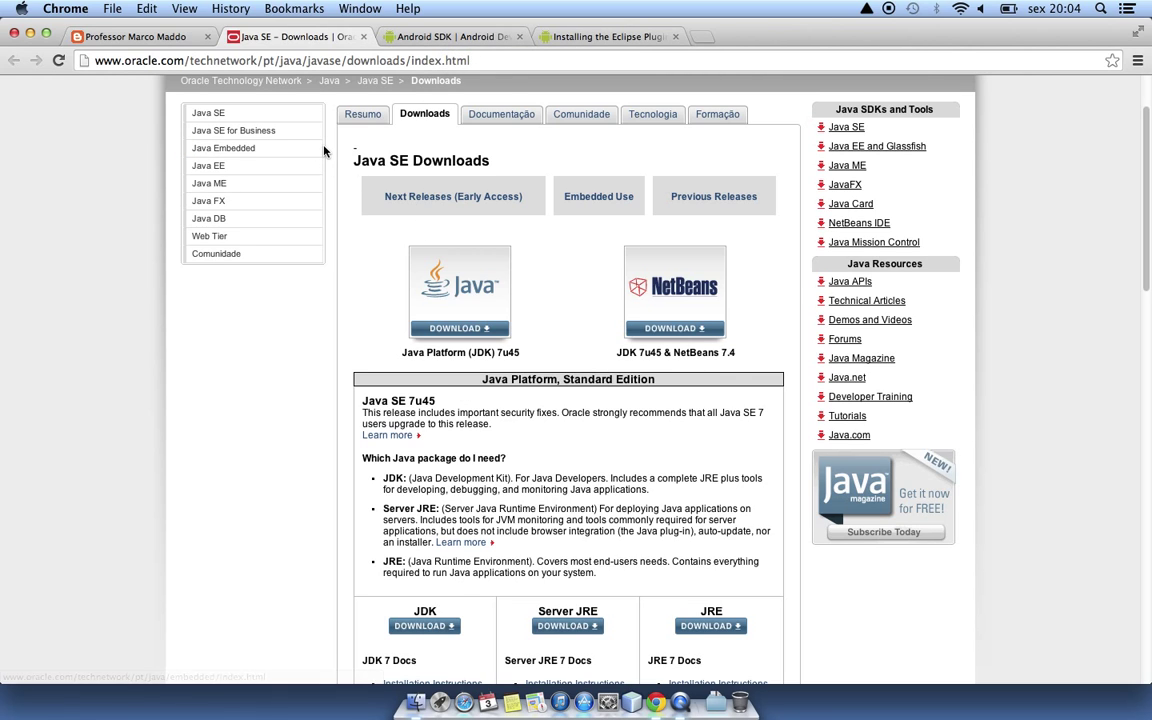
# Switch to the Android SDK tab and select its developer.android.com page address.
pyautogui.click(432, 38)
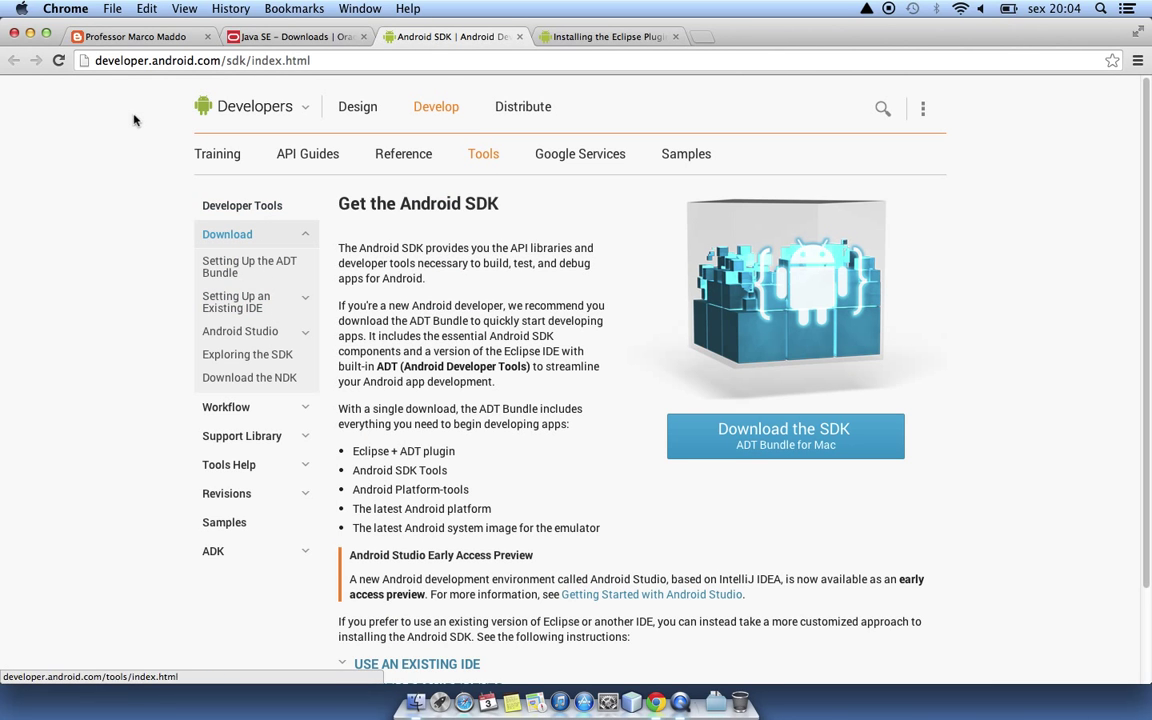
pyautogui.moveTo(95, 60); pyautogui.dragTo(229, 62)
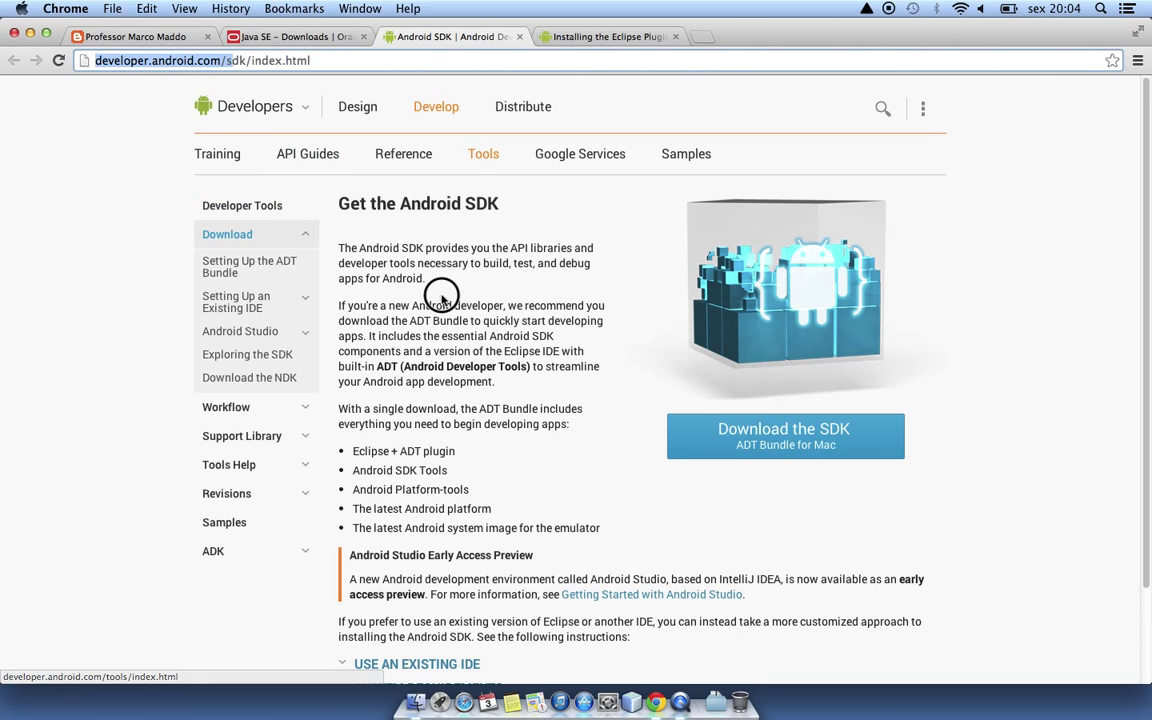
pyautogui.click(338, 230)
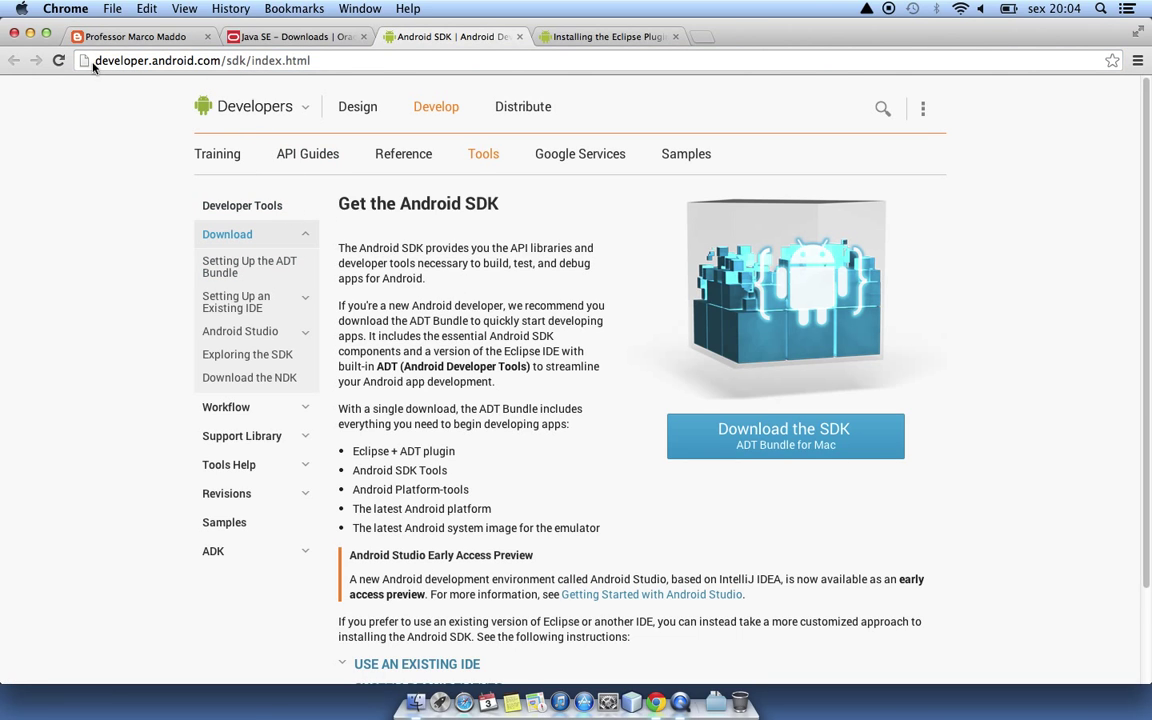
pyautogui.moveTo(95, 60); pyautogui.dragTo(312, 60)
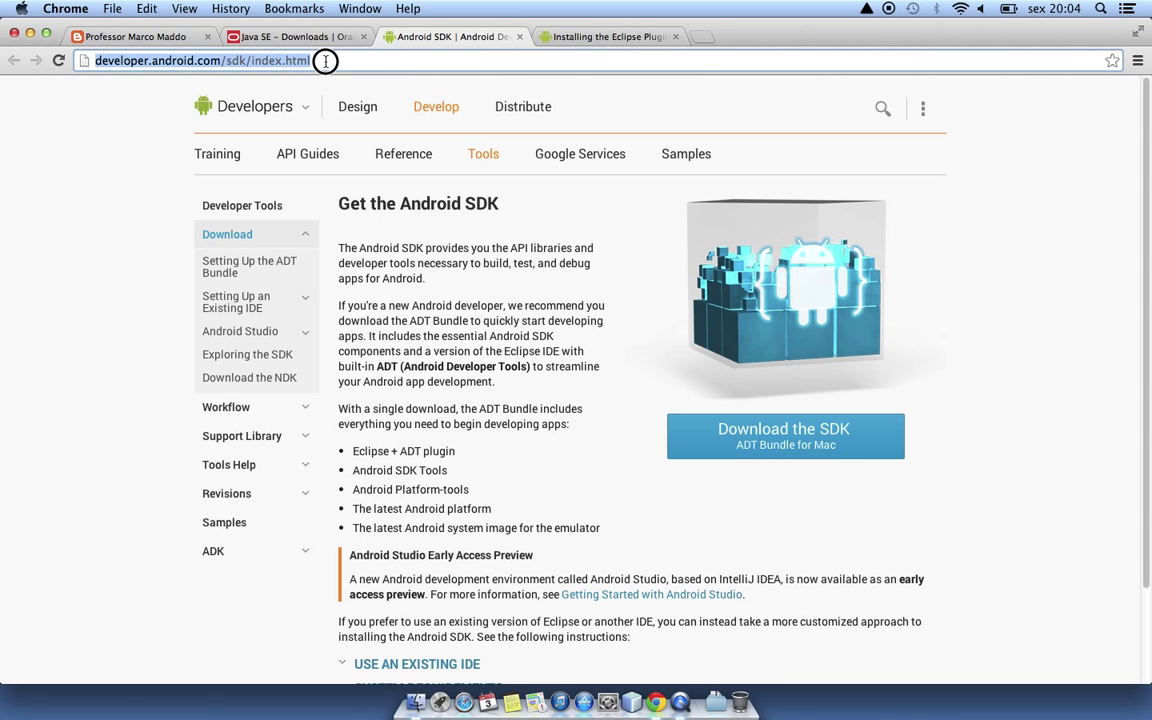
# Glance over the blog post, then return to the Get the Android SDK page.
pyautogui.click(140, 36)
pyautogui.scroll(-5, 500, 455)
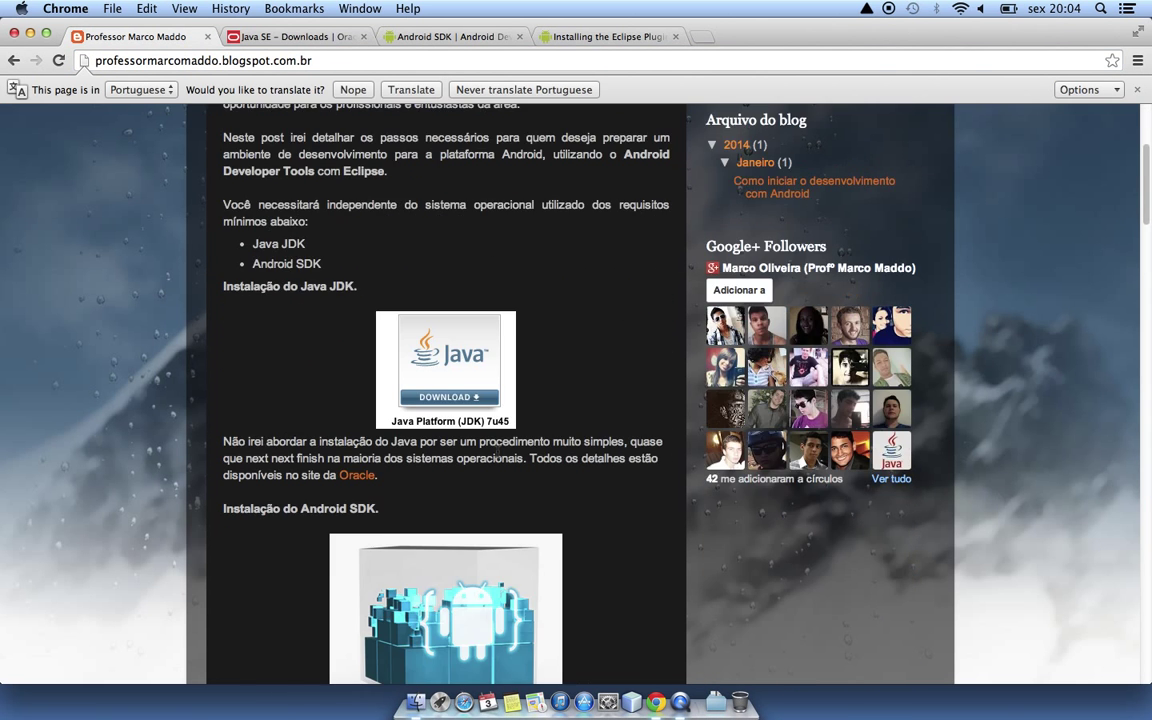
pyautogui.scroll(-5, 500, 455)
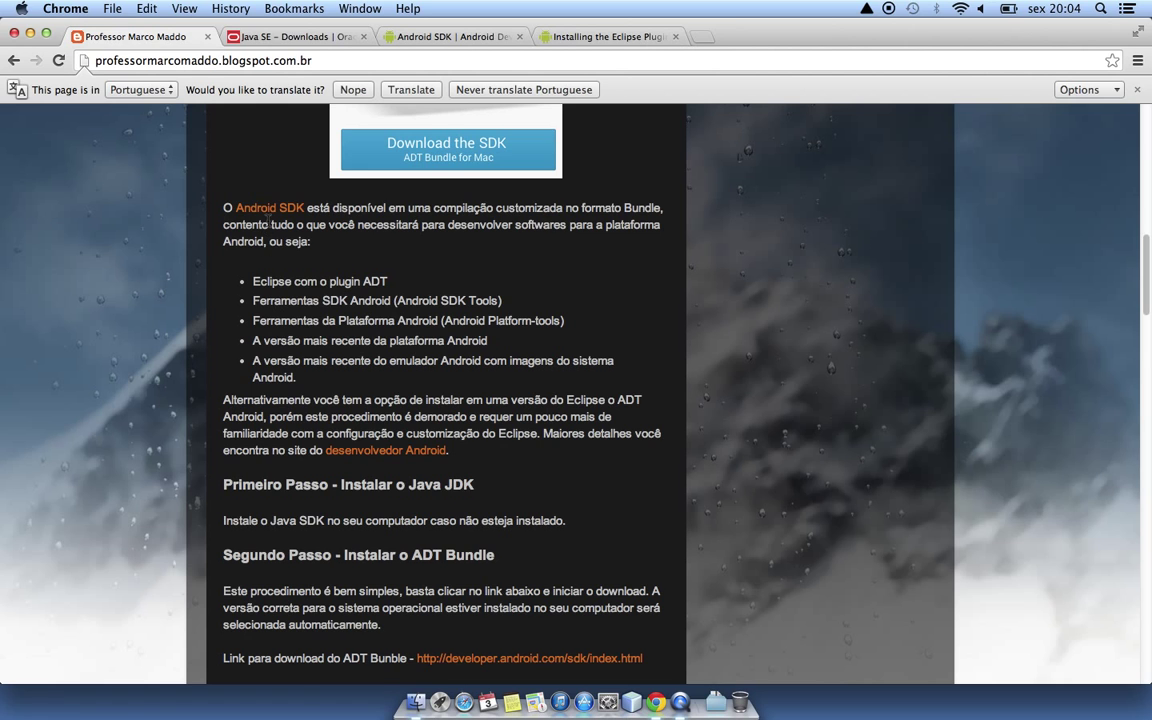
pyautogui.scroll(3, 497, 478)
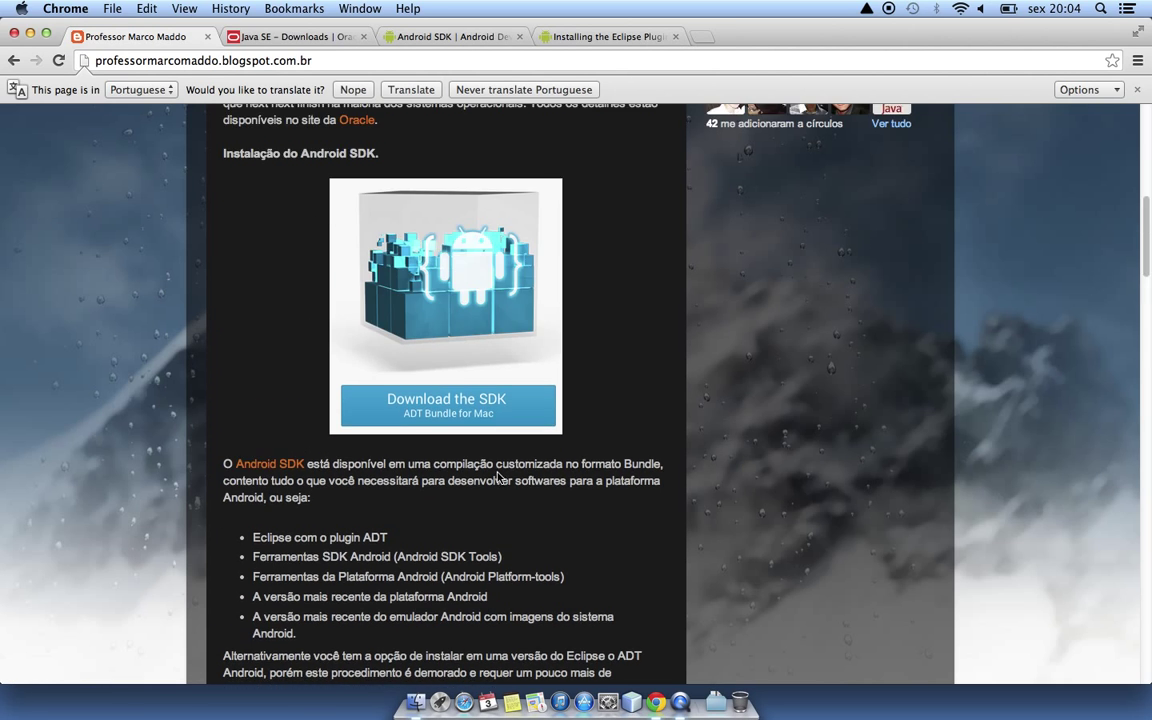
pyautogui.scroll(4, 497, 478)
pyautogui.scroll(4, 497, 478)
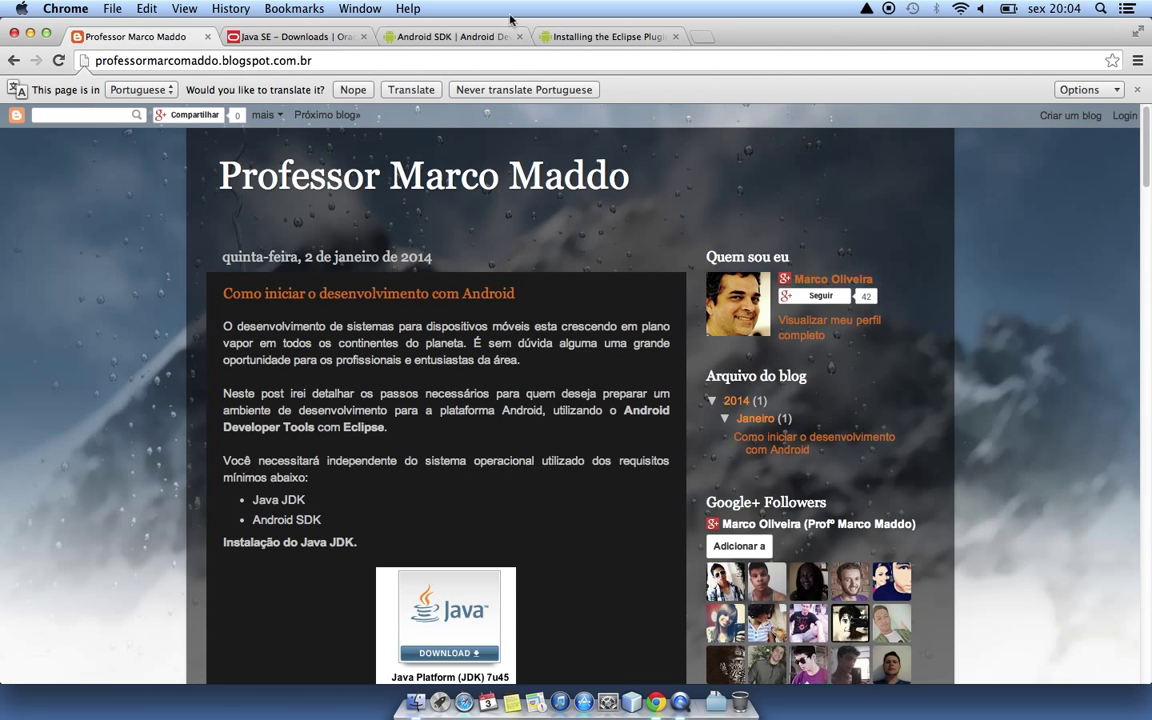
pyautogui.click(455, 37)
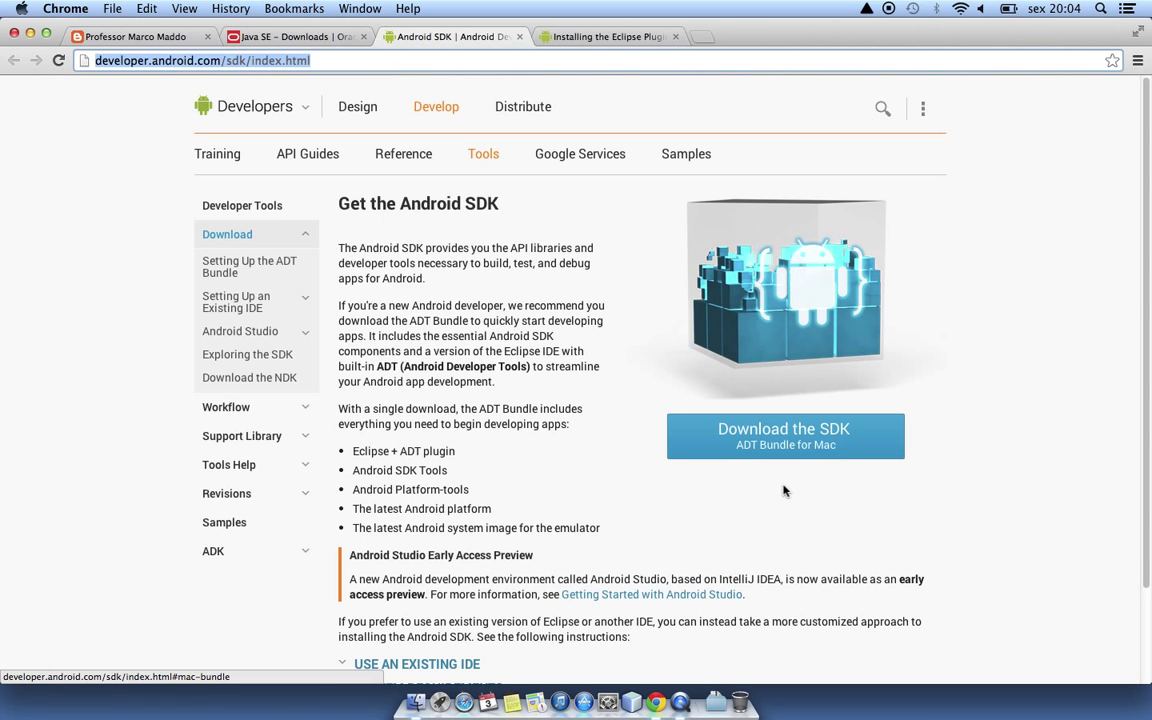
pyautogui.scroll(-1, 795, 470)
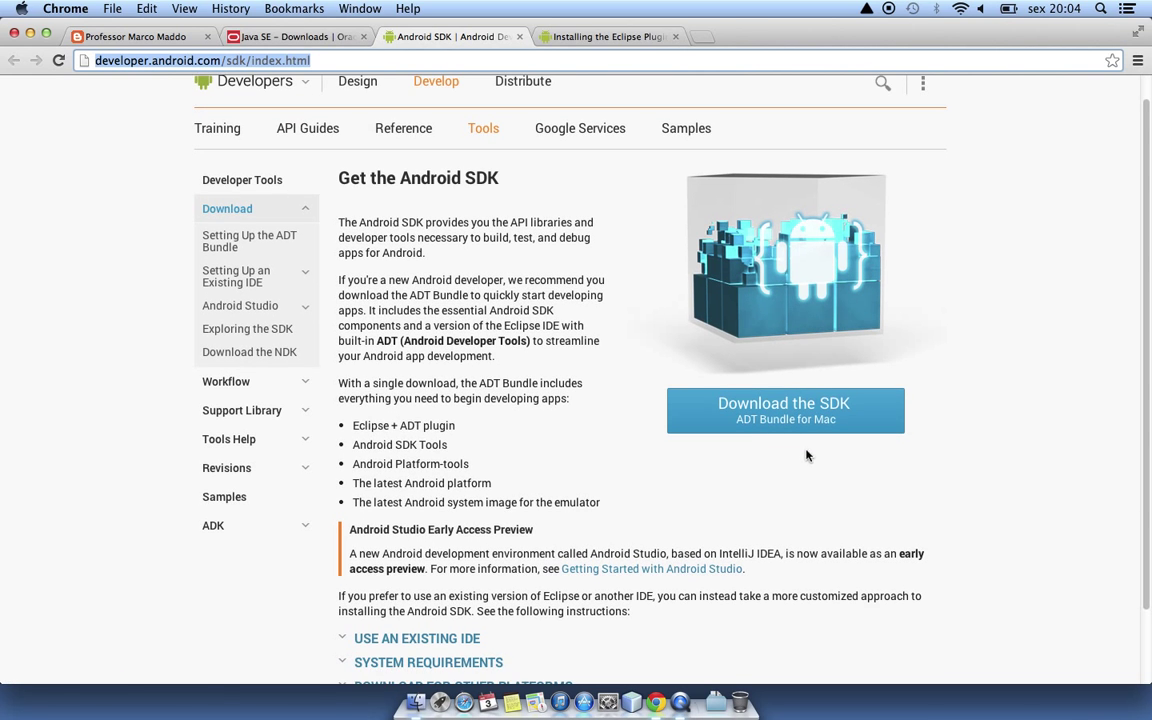
# Open the ADT Bundle for Mac terms, check 'I have read and agree', and scroll through the license.
pyautogui.click(809, 421)
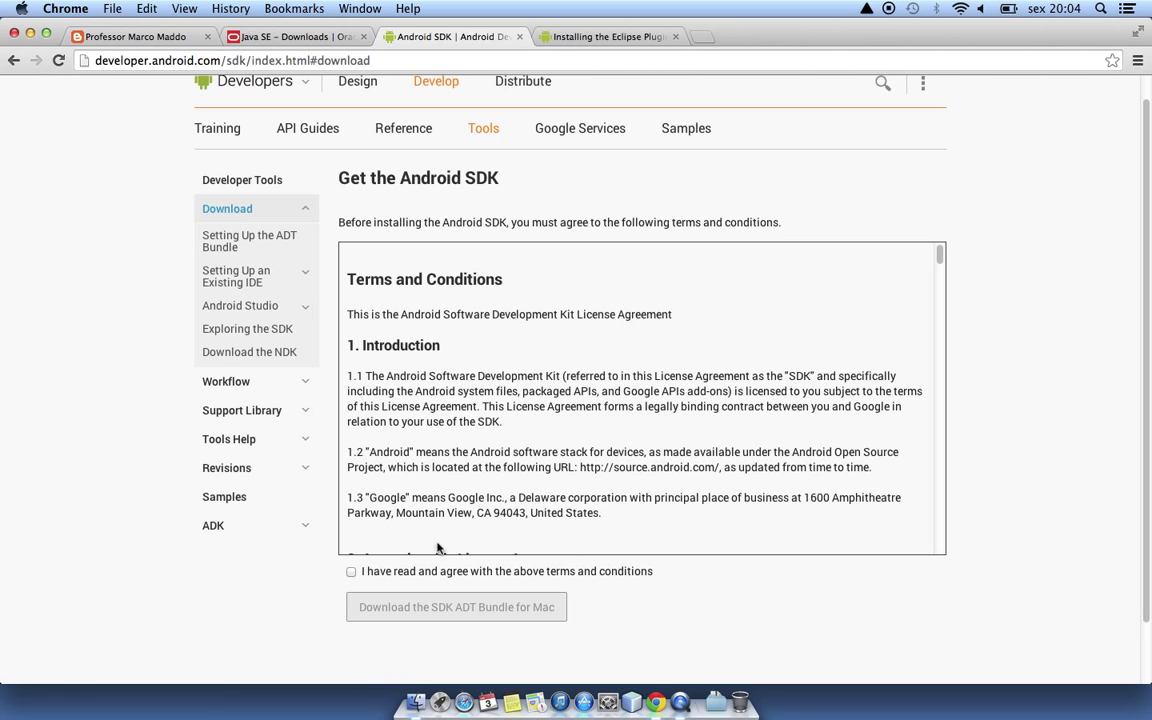
pyautogui.click(351, 572)
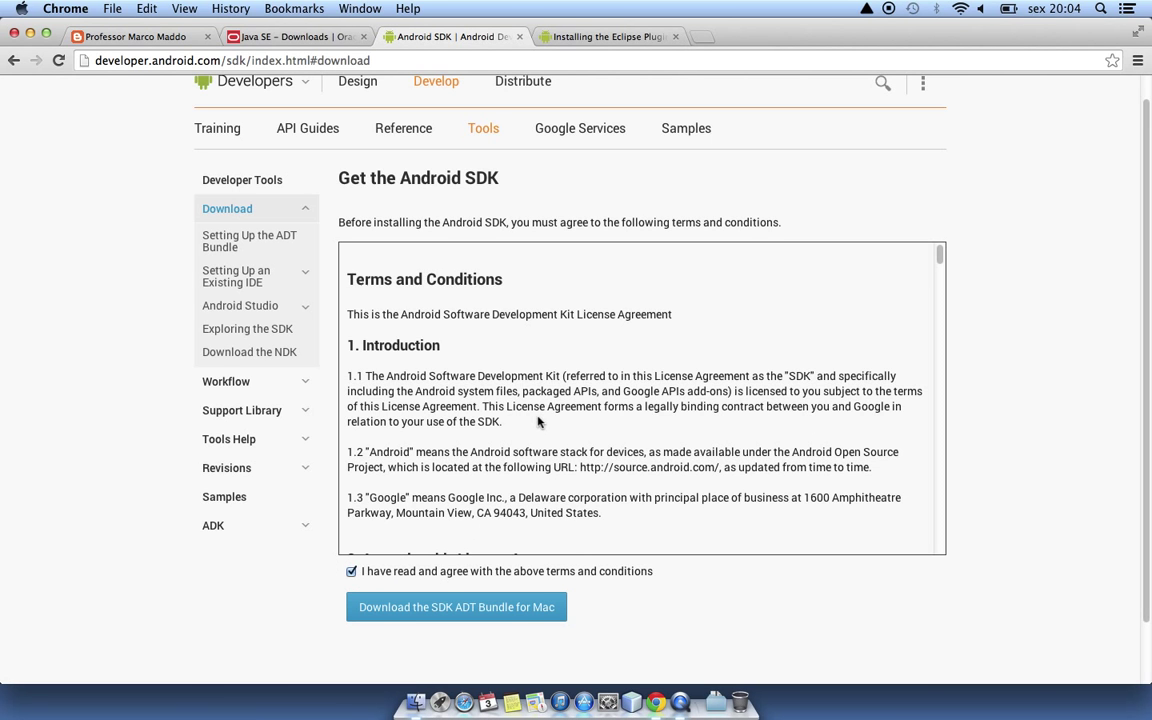
pyautogui.scroll(-3, 667, 424)
pyautogui.scroll(-5, 667, 424)
pyautogui.scroll(-10, 667, 424)
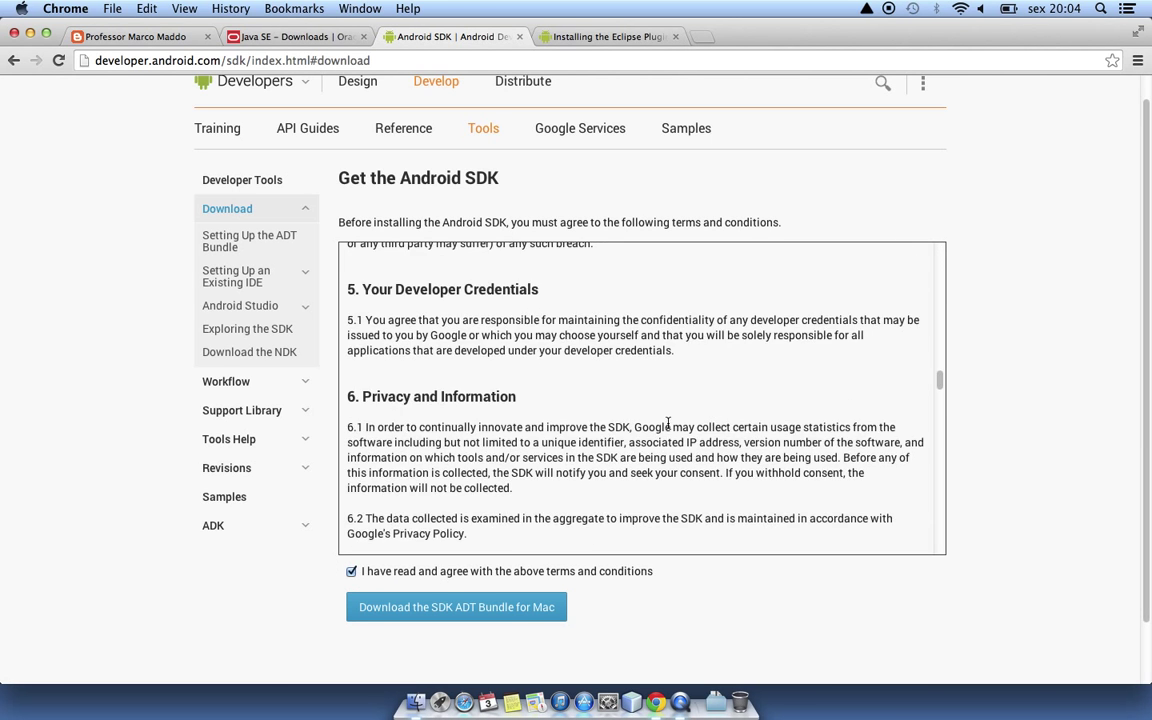
pyautogui.scroll(-10, 667, 424)
pyautogui.scroll(-10, 668, 424)
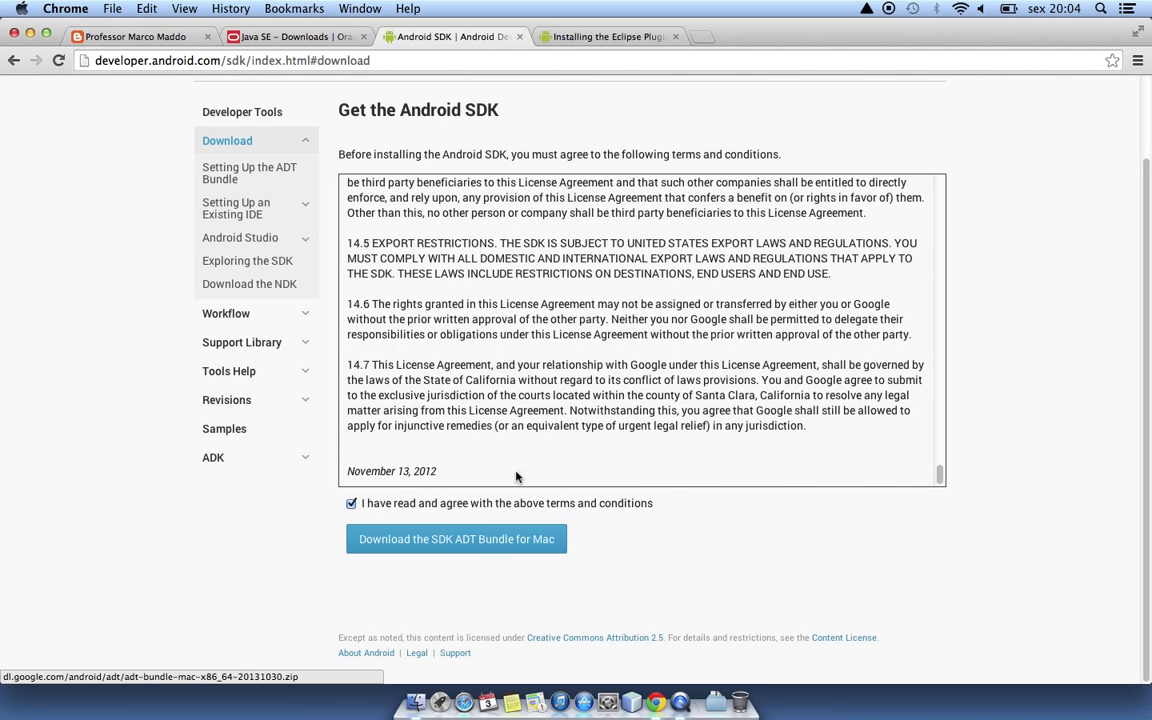
pyautogui.scroll(2, 568, 384)
pyautogui.scroll(5, 568, 388)
pyautogui.scroll(2, 568, 388)
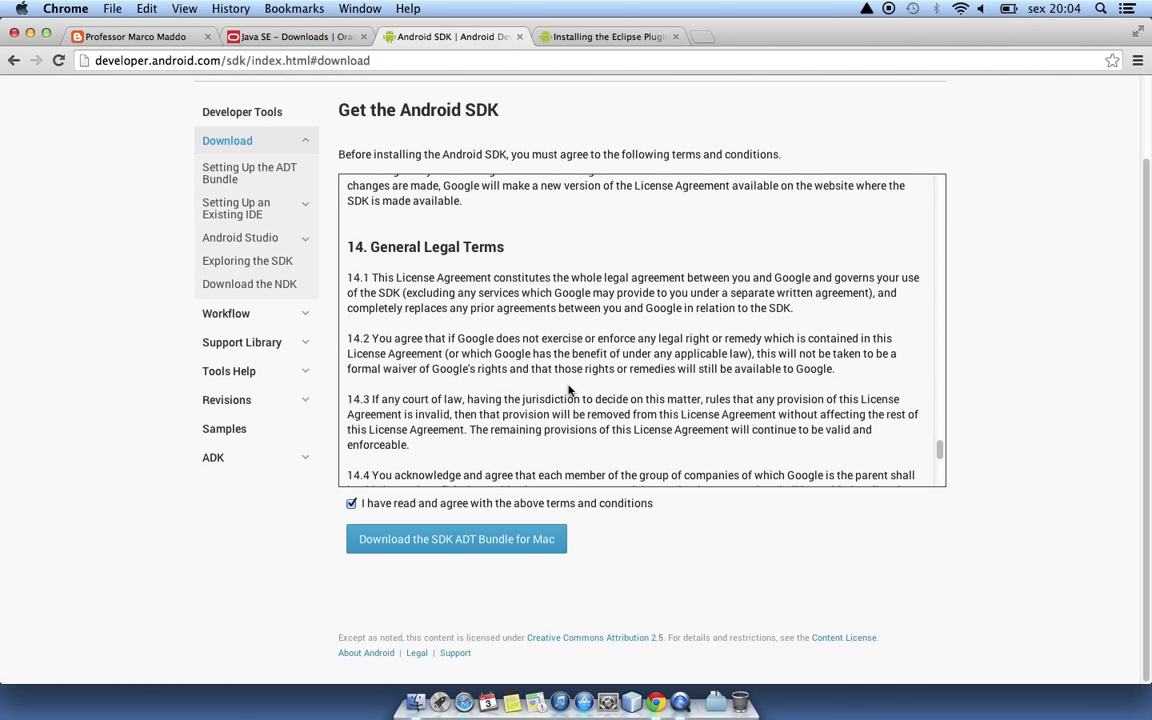
pyautogui.scroll(1, 569, 390)
pyautogui.scroll(1, 568, 390)
pyautogui.scroll(6, 570, 321)
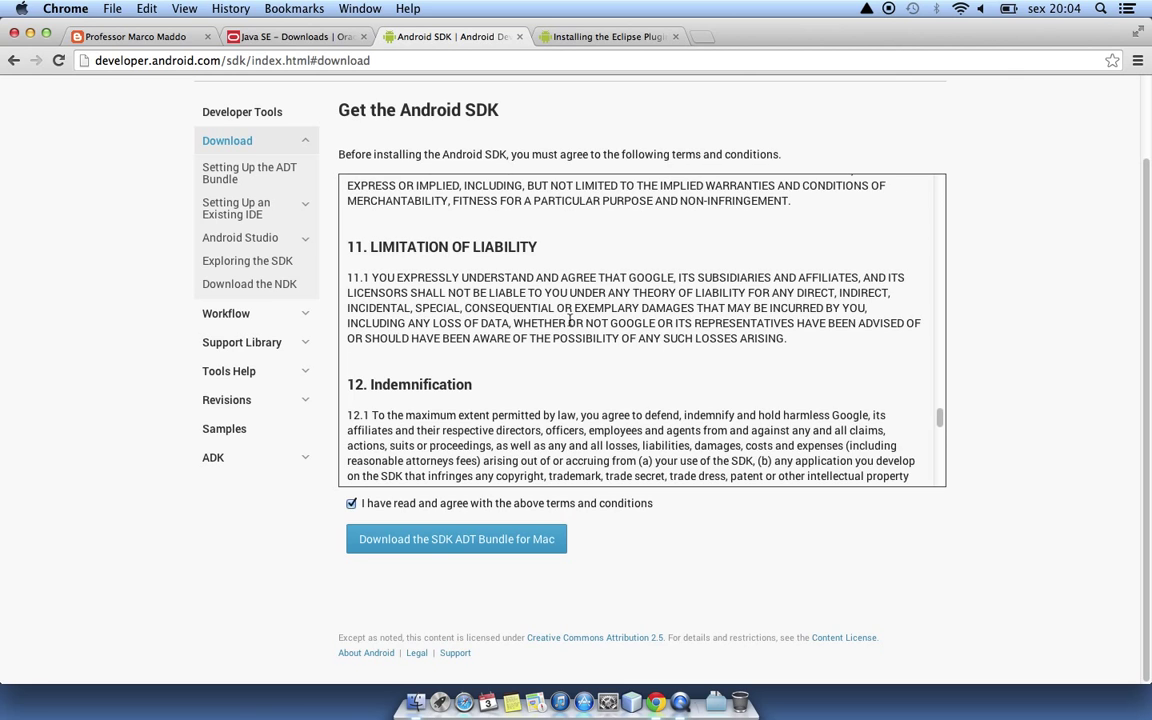
pyautogui.scroll(5, 570, 321)
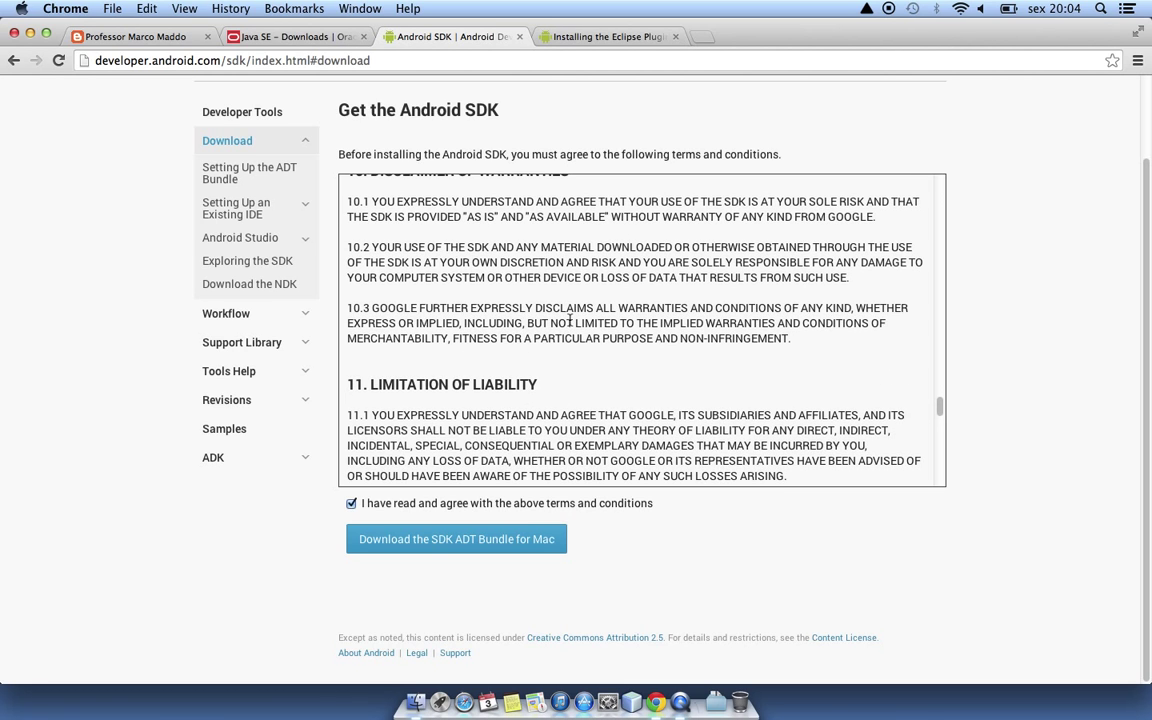
pyautogui.scroll(2, 571, 323)
pyautogui.scroll(2, 571, 323)
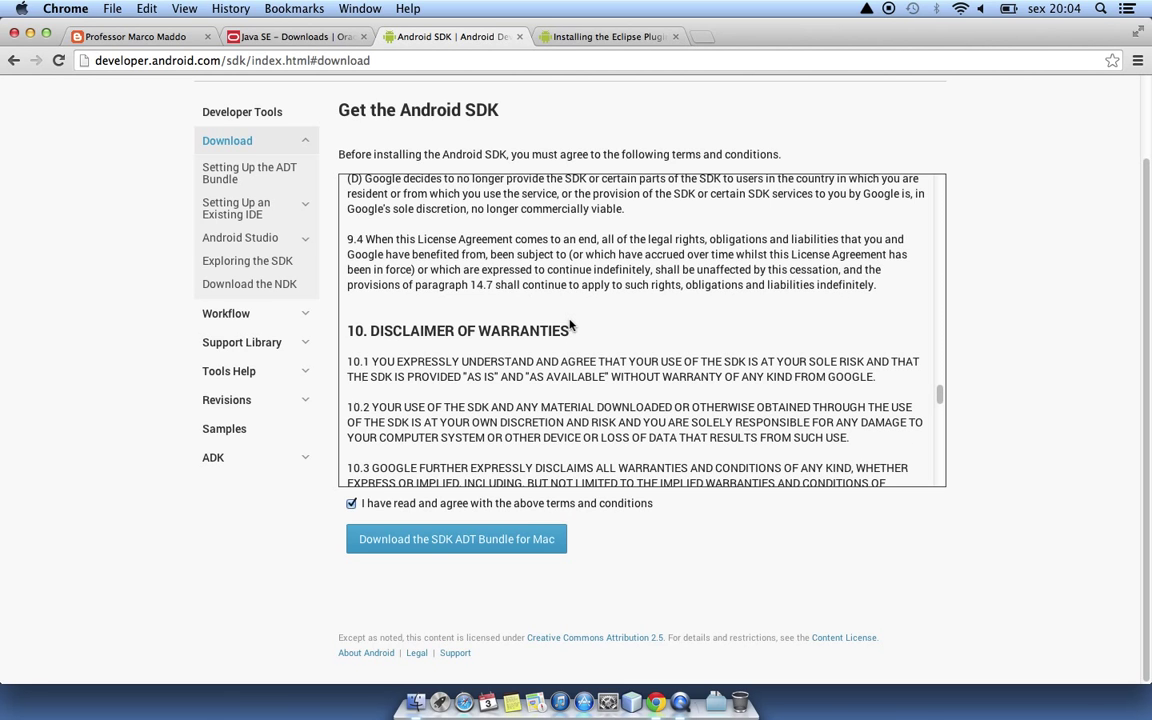
pyautogui.scroll(1, 570, 324)
pyautogui.scroll(2, 570, 324)
pyautogui.scroll(1, 570, 324)
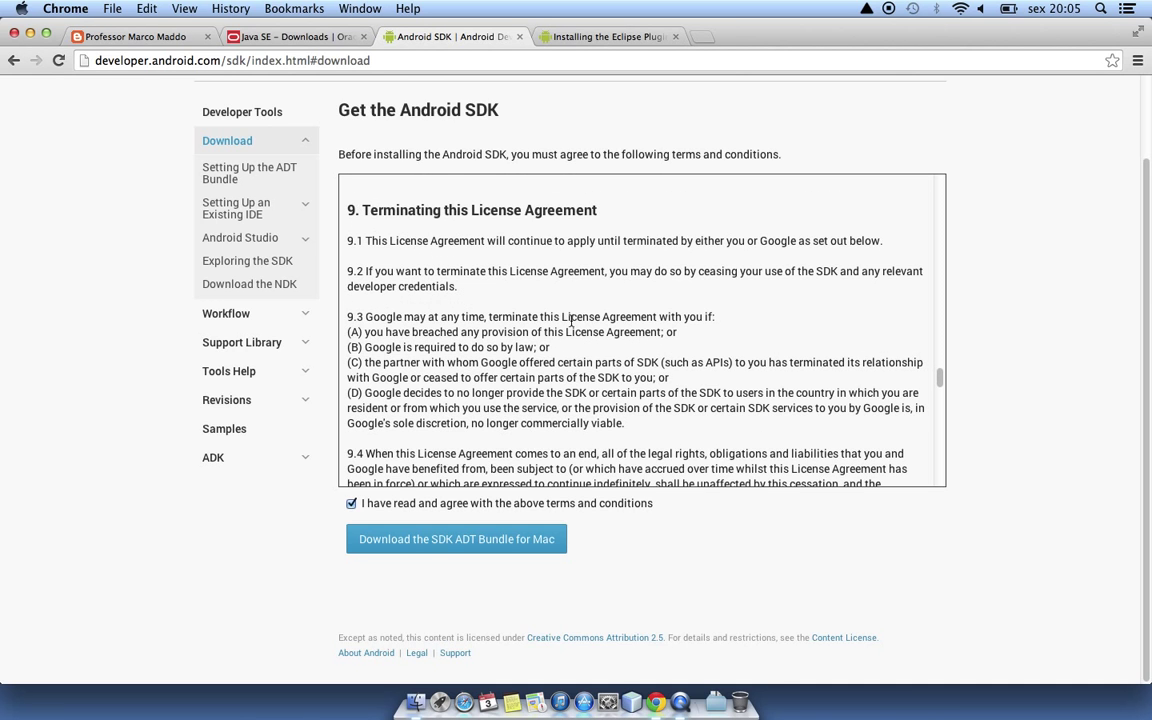
pyautogui.scroll(-10, 572, 325)
pyautogui.scroll(-10, 571, 325)
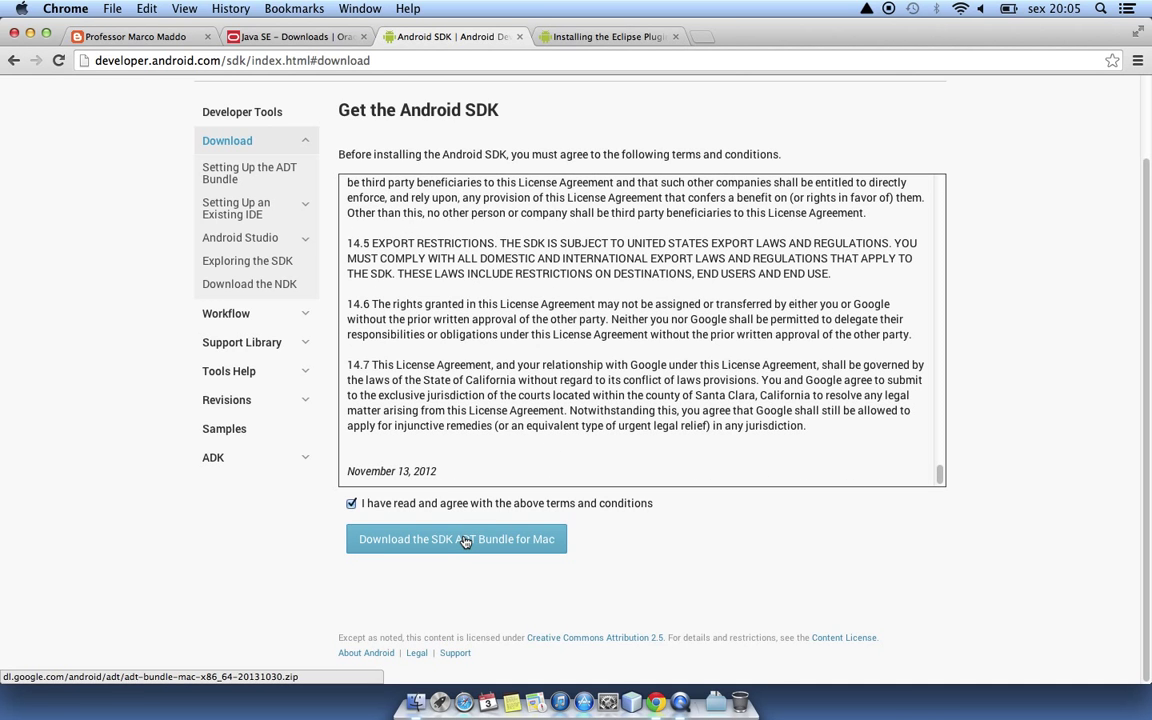
# Start the ADT Bundle for Mac download, then cancel it from the download bar.
pyautogui.click(469, 541)
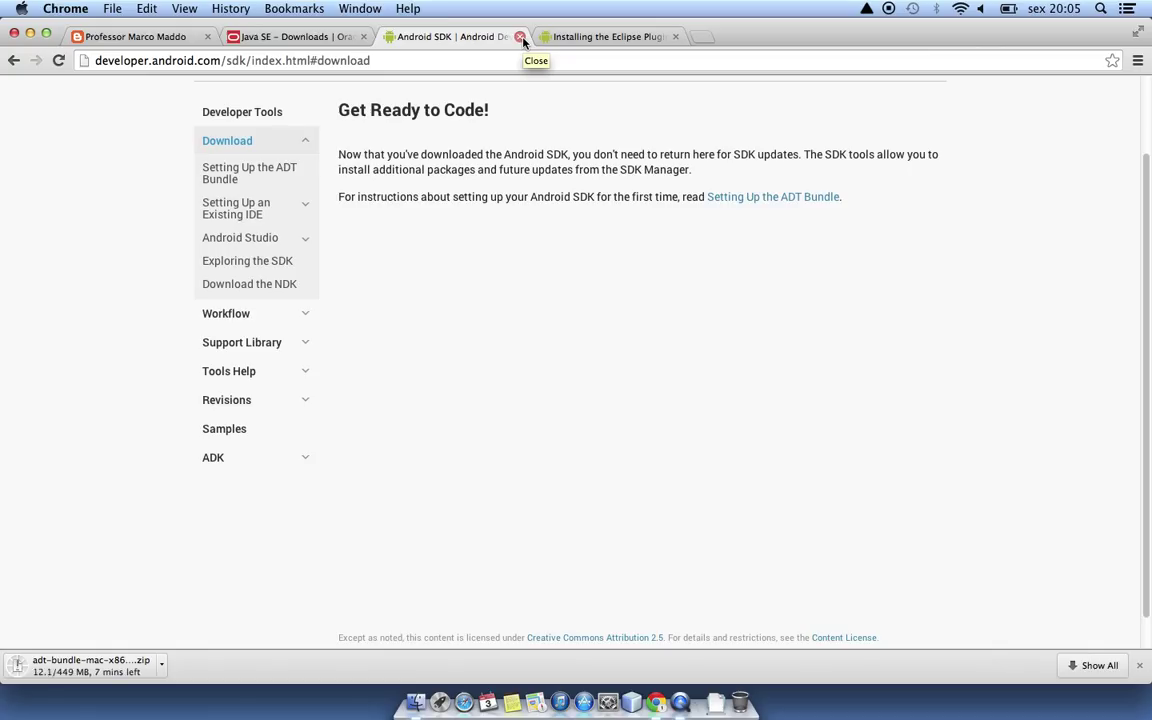
pyautogui.scroll(-3, 504, 218)
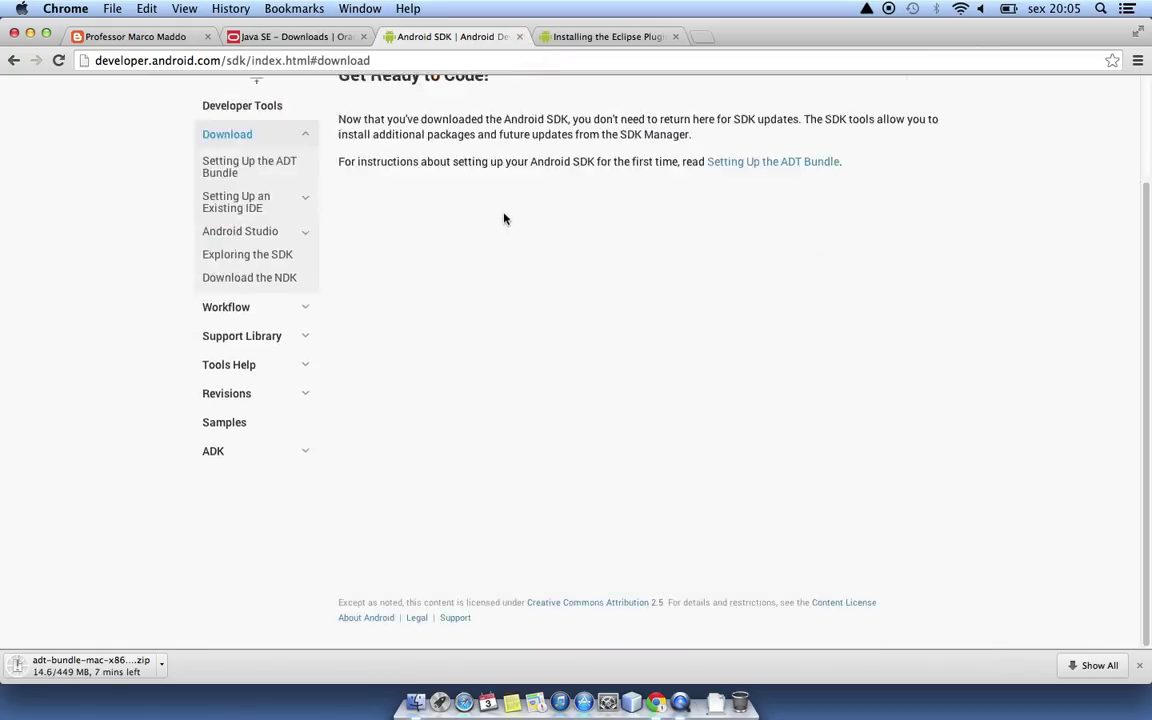
pyautogui.scroll(5, 504, 218)
pyautogui.scroll(-3, 504, 218)
pyautogui.scroll(2, 506, 218)
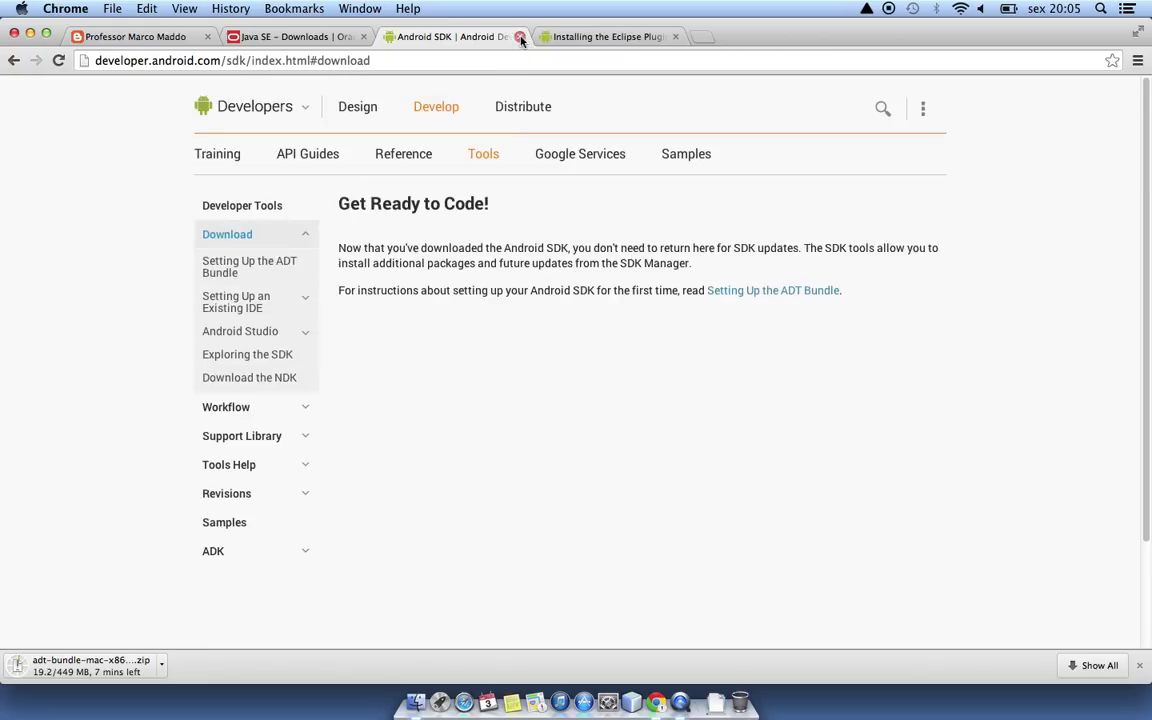
pyautogui.click(162, 665)
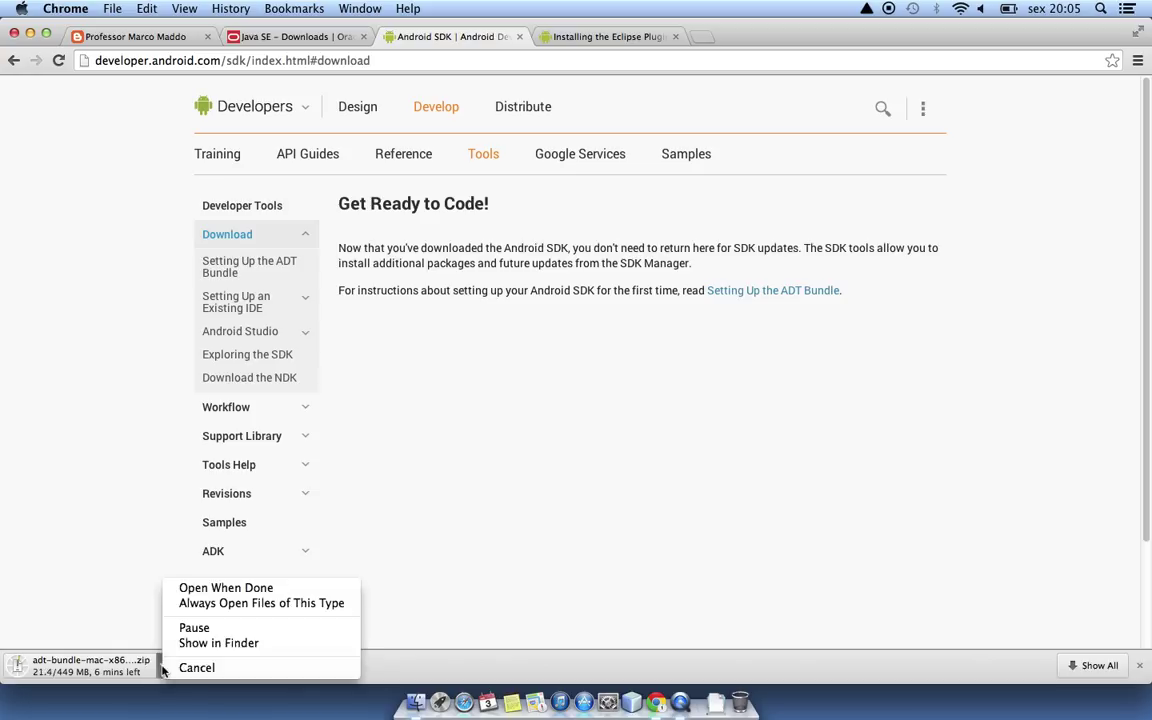
pyautogui.click(229, 668)
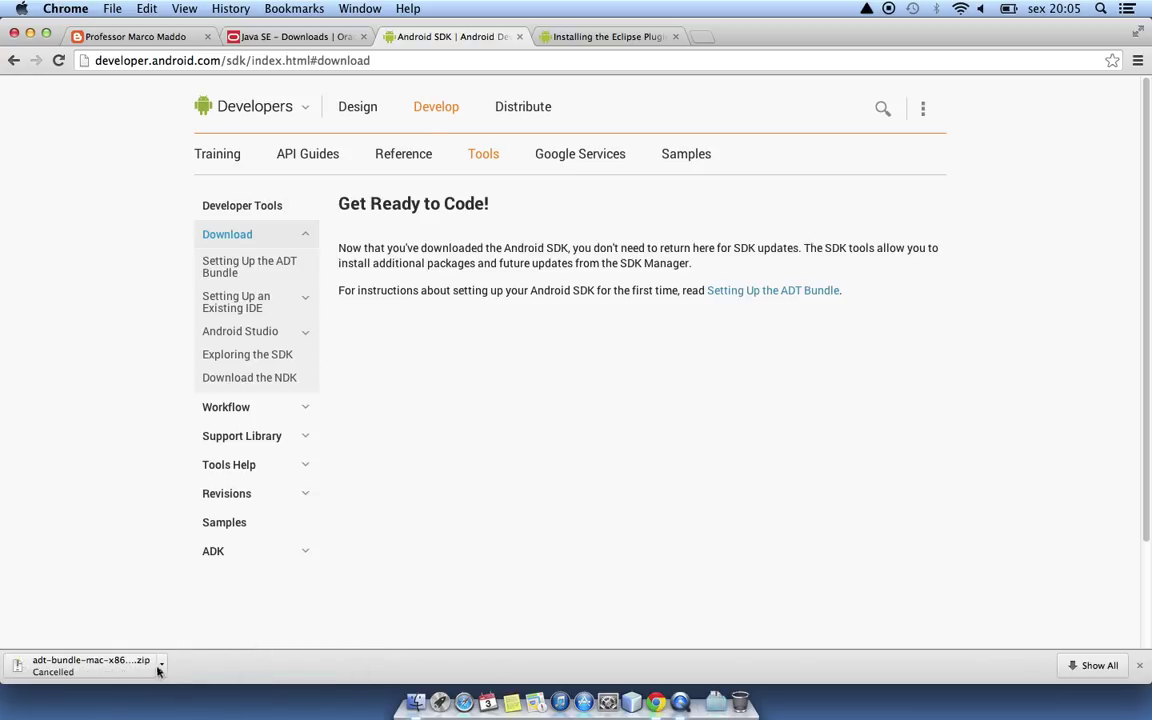
# Close the Android SDK tab and return to the tutorial blog post.
pyautogui.click(520, 37)
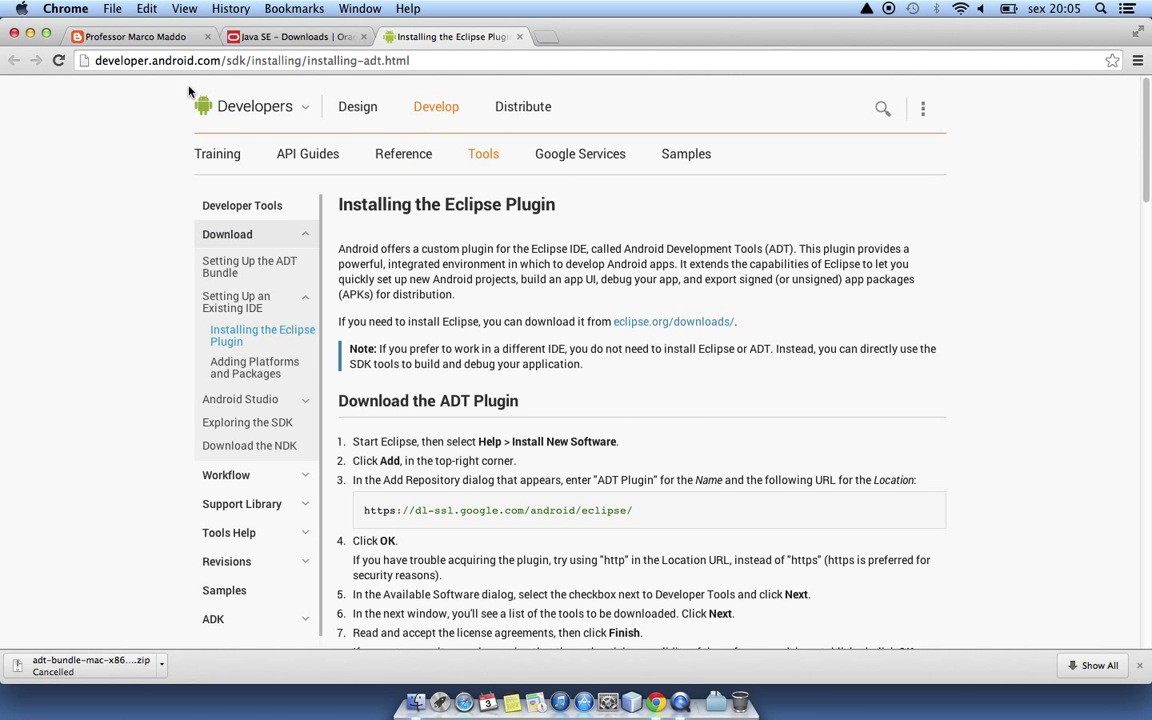
pyautogui.click(155, 36)
pyautogui.scroll(-5, 711, 514)
pyautogui.scroll(-3, 792, 568)
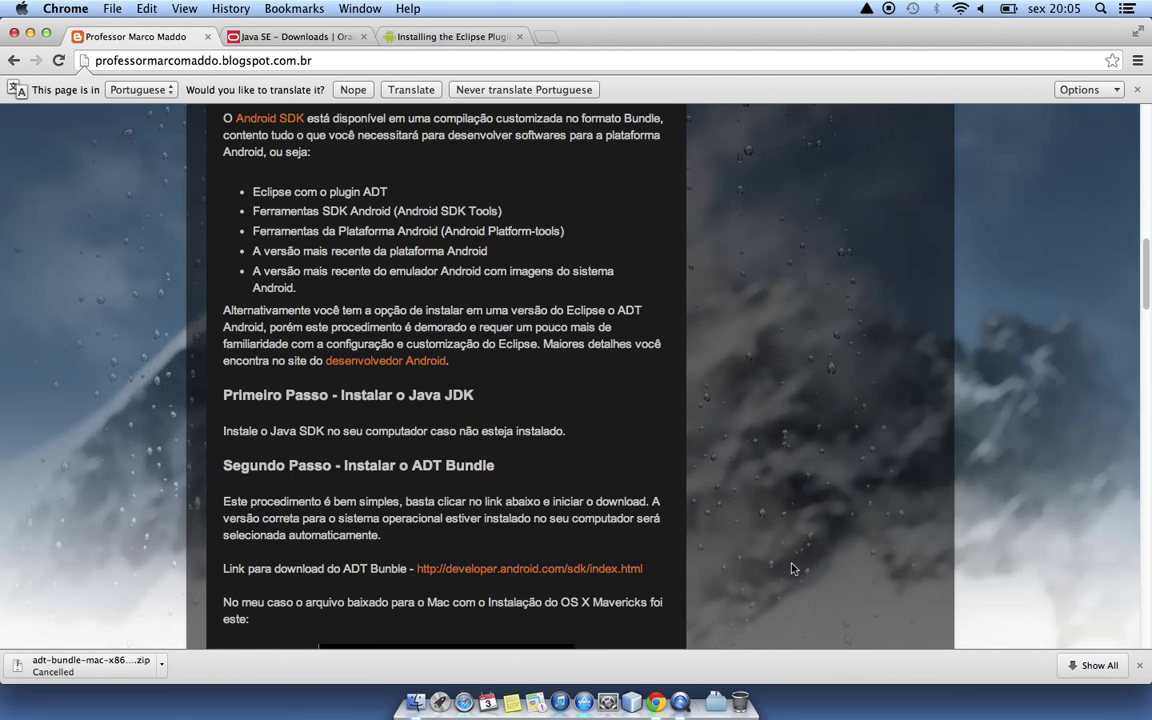
pyautogui.scroll(10, 792, 568)
# Show Finder's Transferências folder full-screen and select adt-bundle-mac-x86_64-20131030.zip.
pyautogui.click(417, 692)
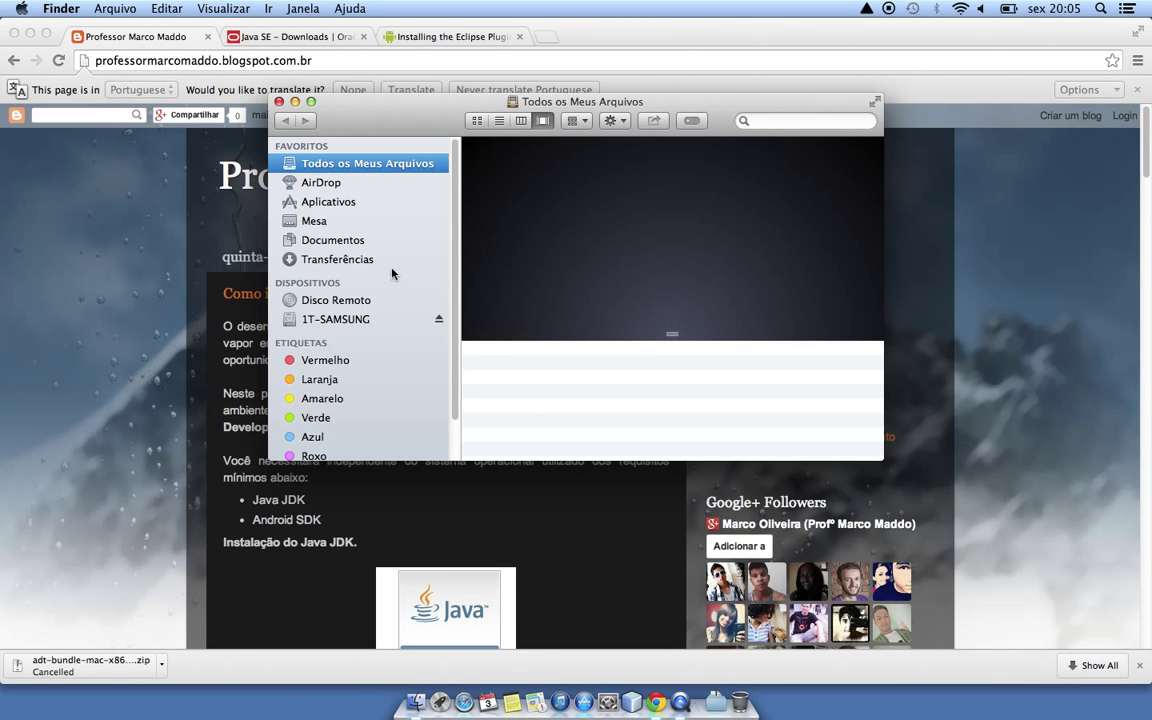
pyautogui.click(391, 260)
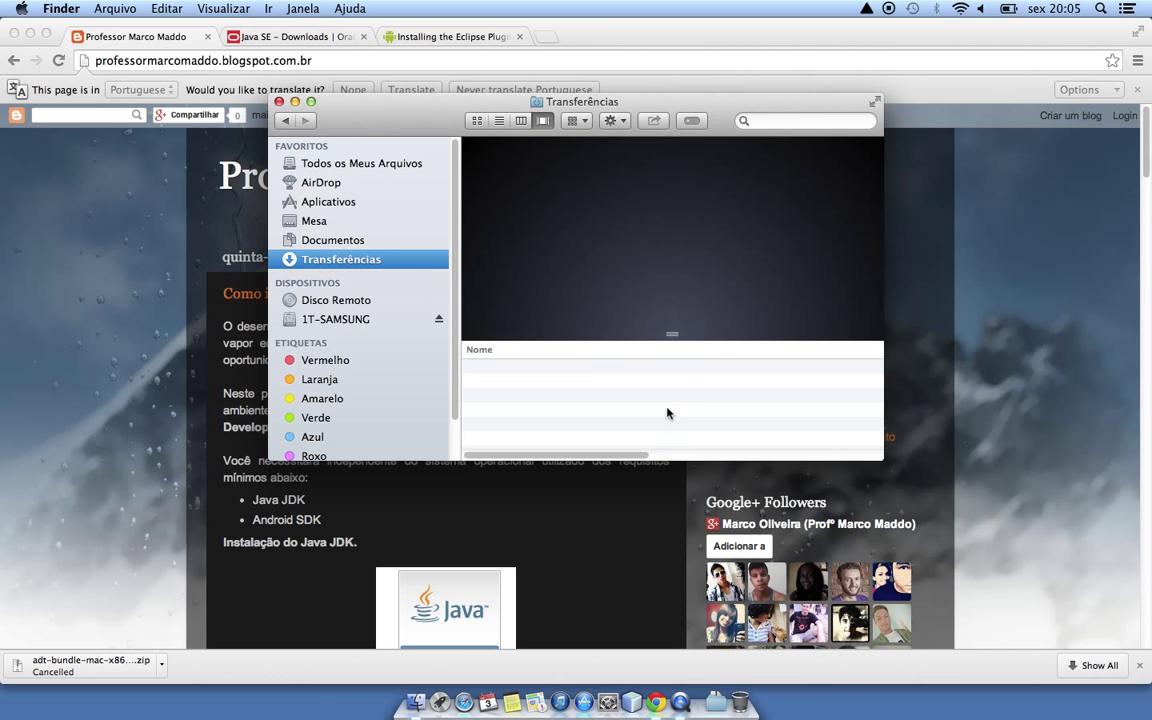
pyautogui.click(875, 103)
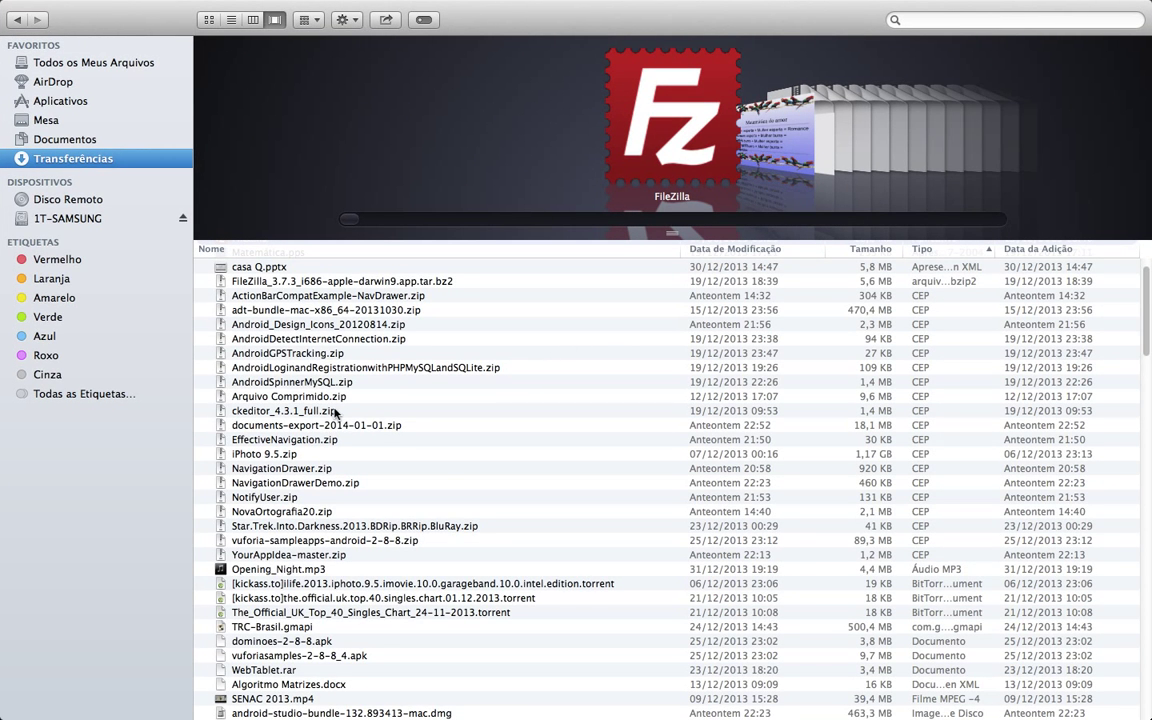
pyautogui.click(354, 312)
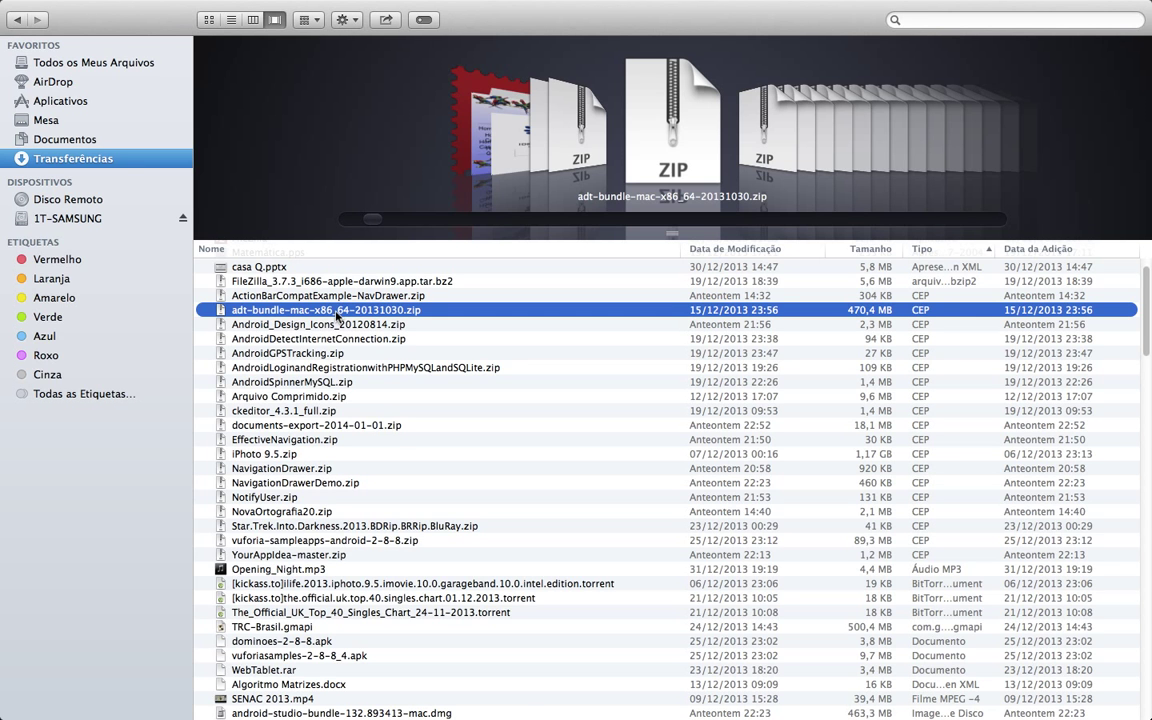
# Expand adt-bundle-mac-x86_64-20131030.zip with Archive Utility, moving its progress window aside.
pyautogui.doubleClick(338, 318)
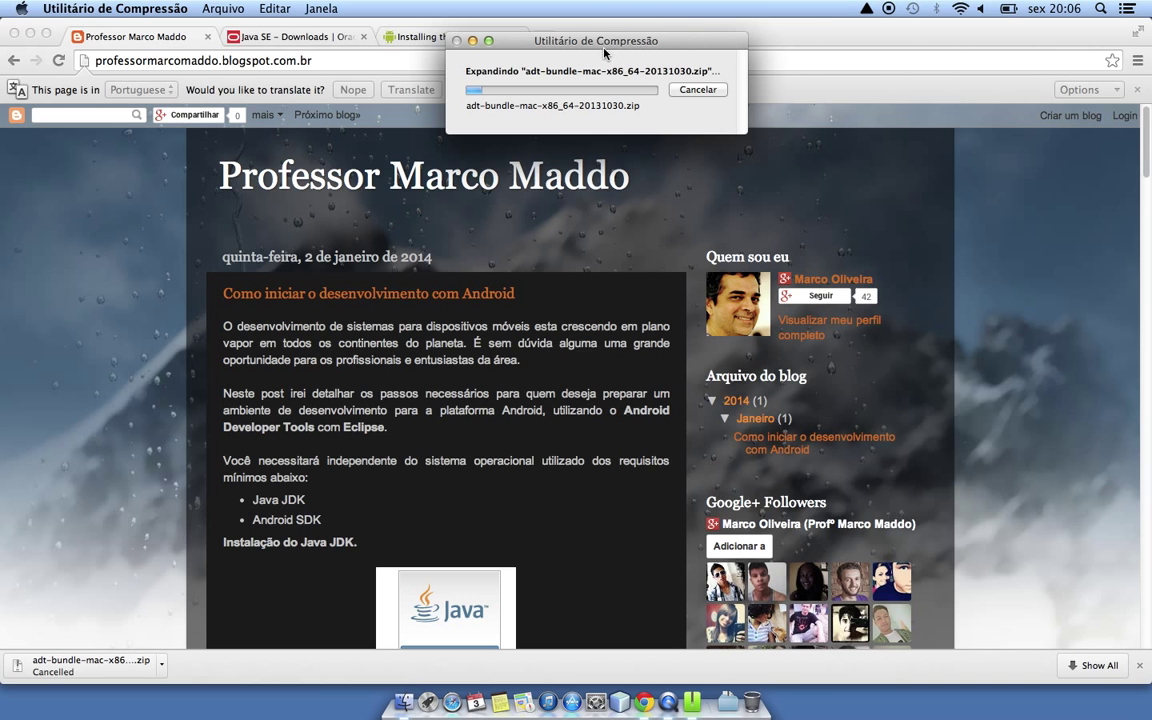
pyautogui.moveTo(597, 41); pyautogui.dragTo(368, 223)
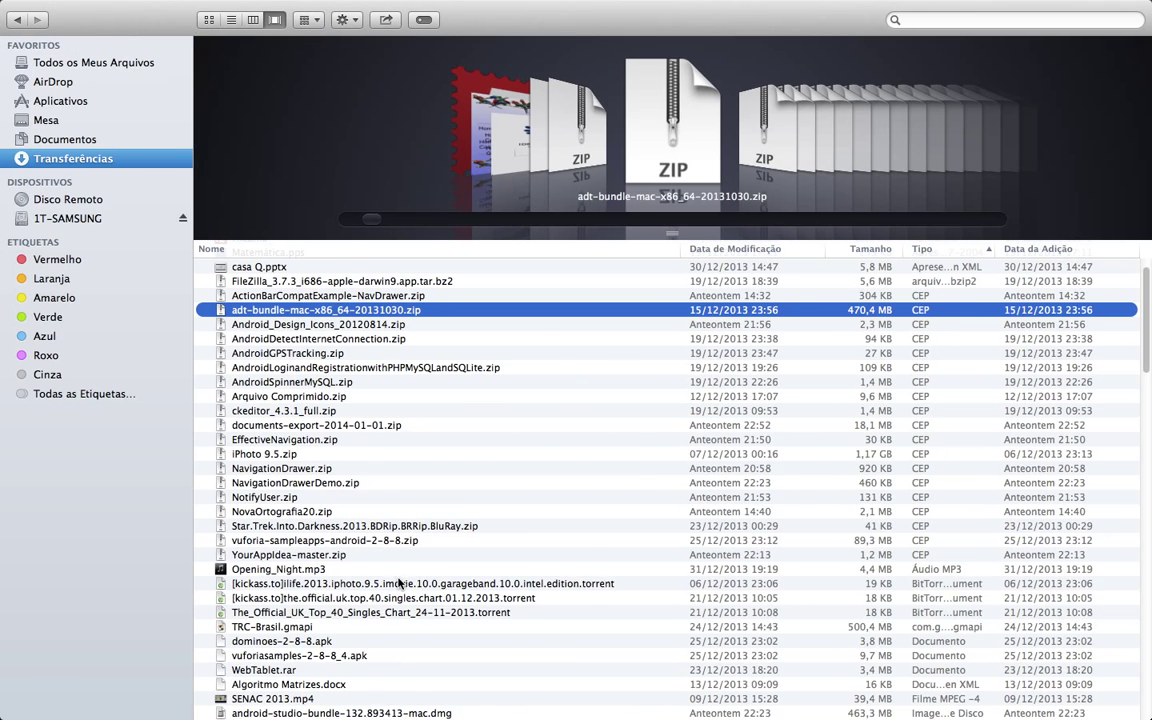
# Open the extracted adt-bundle folder and expand the eclipse folder.
pyautogui.scroll(-3, 419, 535)
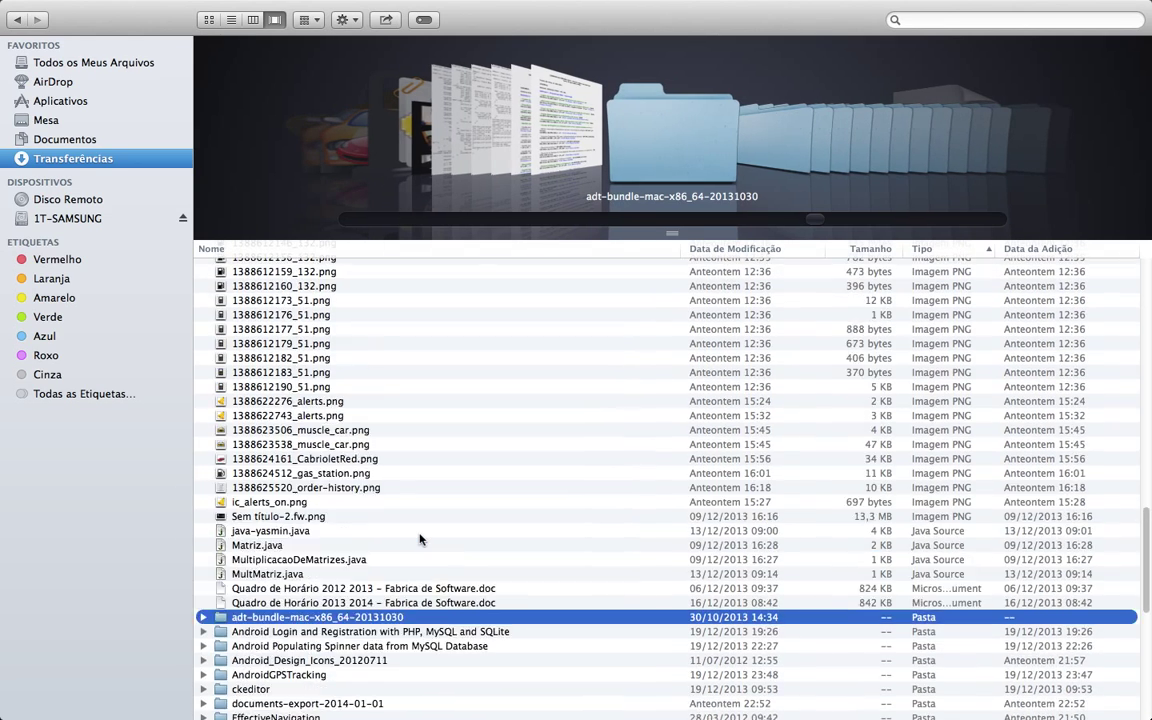
pyautogui.scroll(-10, 419, 539)
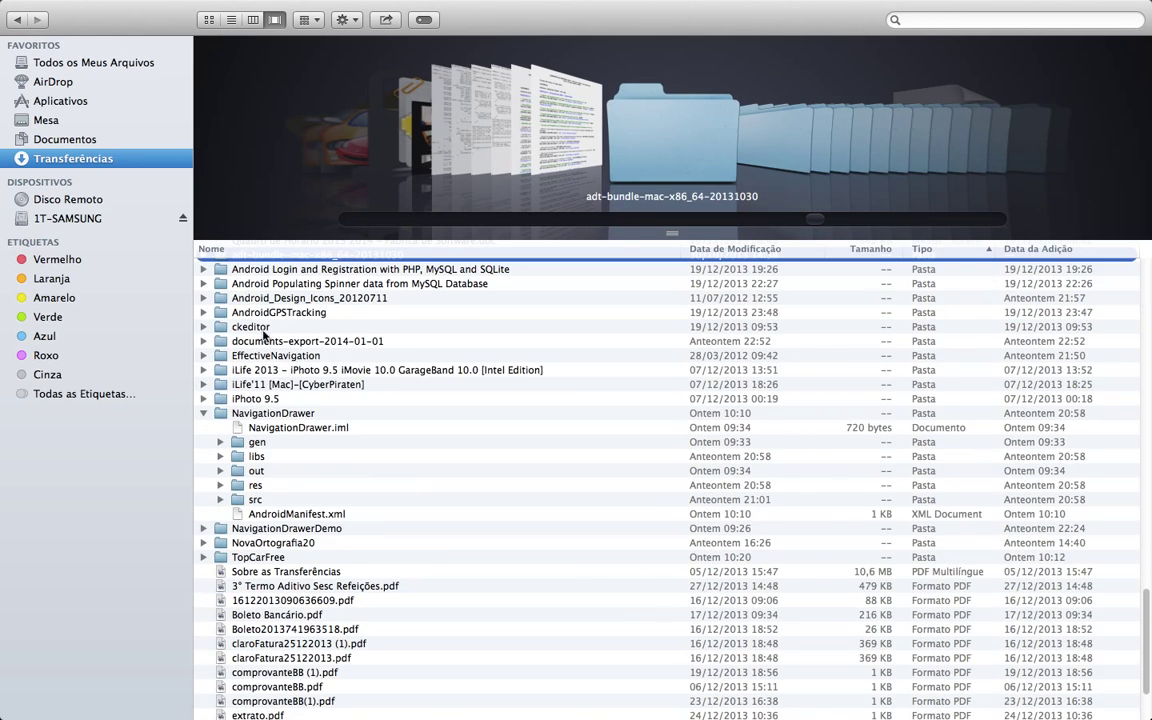
pyautogui.scroll(3, 274, 340)
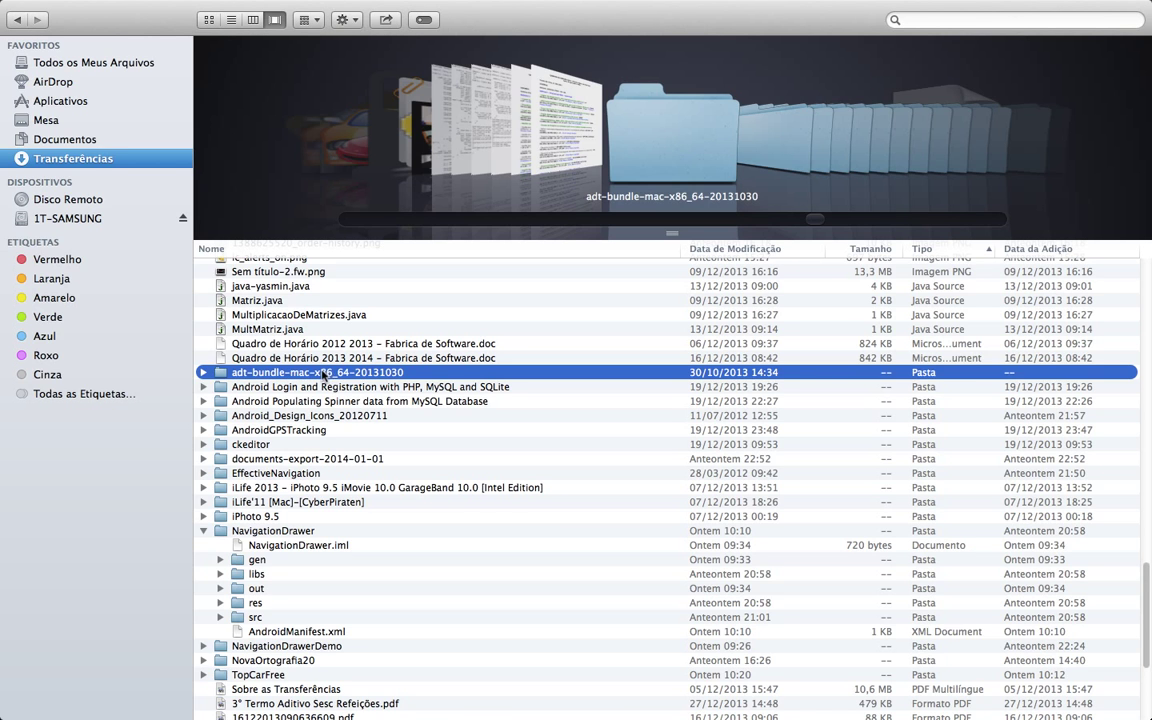
pyautogui.doubleClick(378, 373)
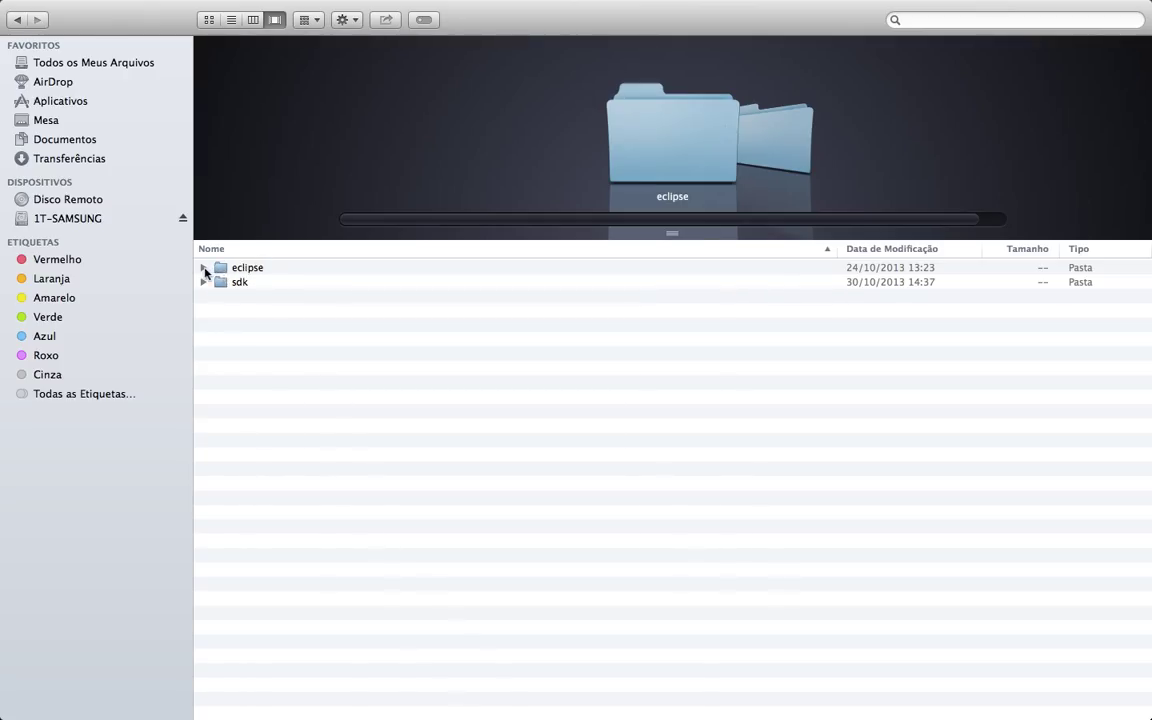
pyautogui.click(204, 268)
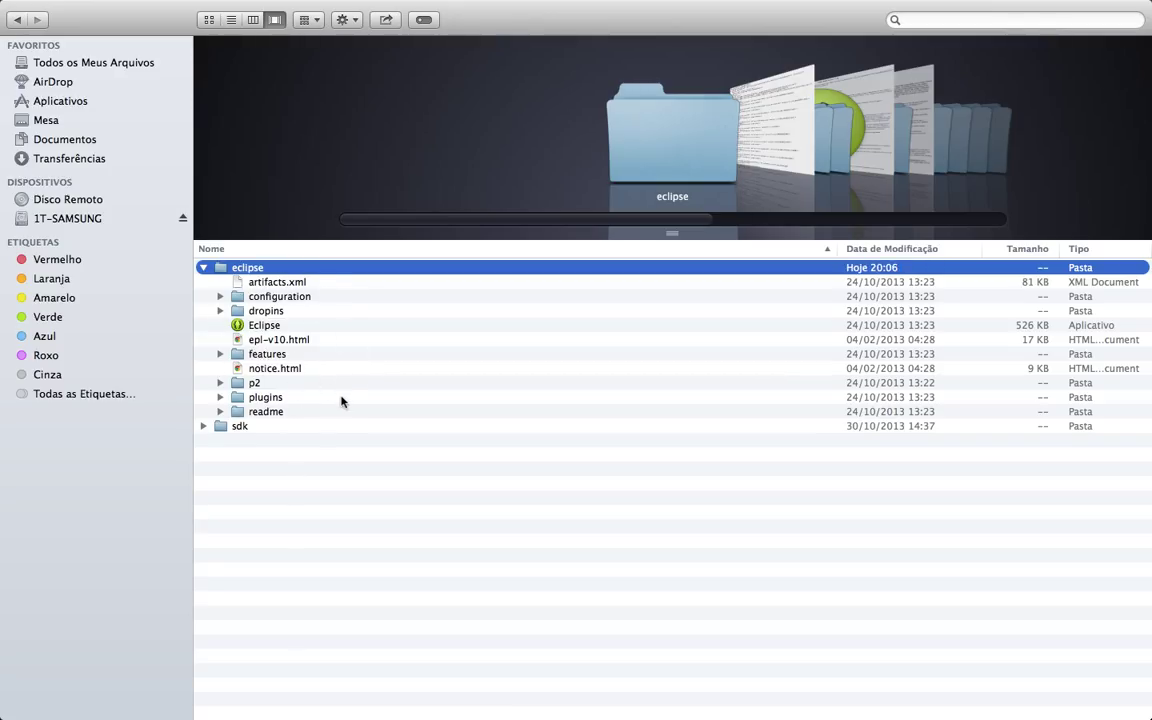
# Expand the sdk folder and its tools, system-images, platforms, platform-tools, extras and build-tools subfolders.
pyautogui.click(204, 427)
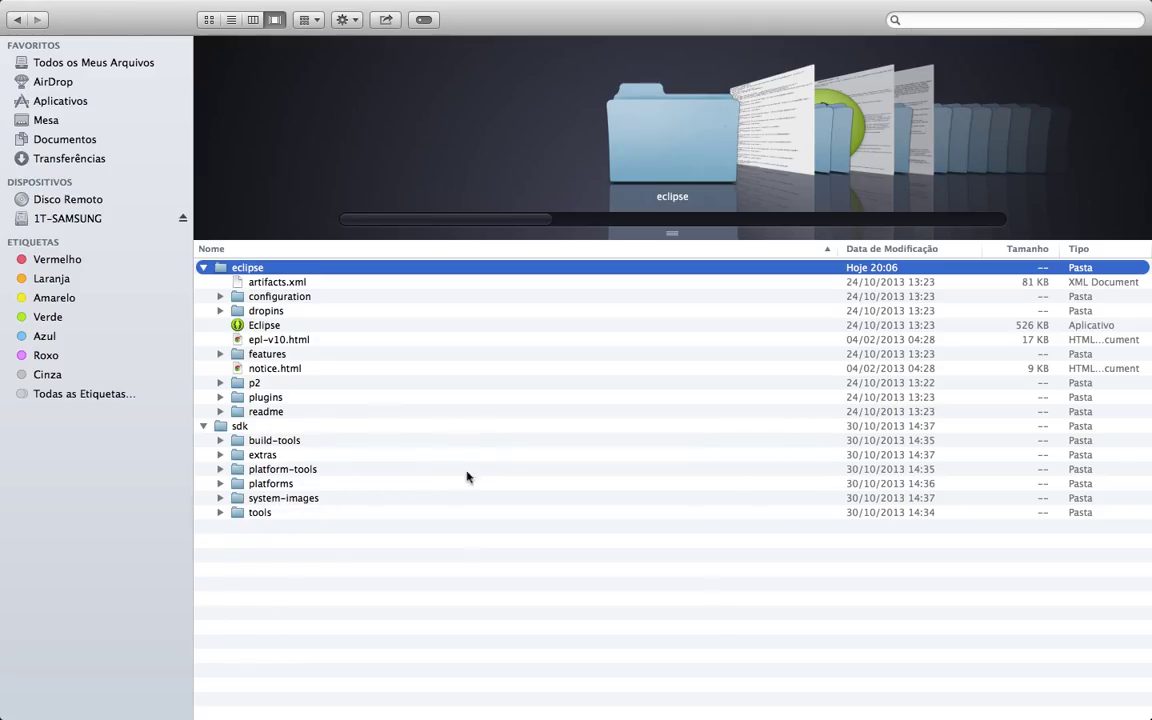
pyautogui.click(221, 513)
pyautogui.click(221, 498)
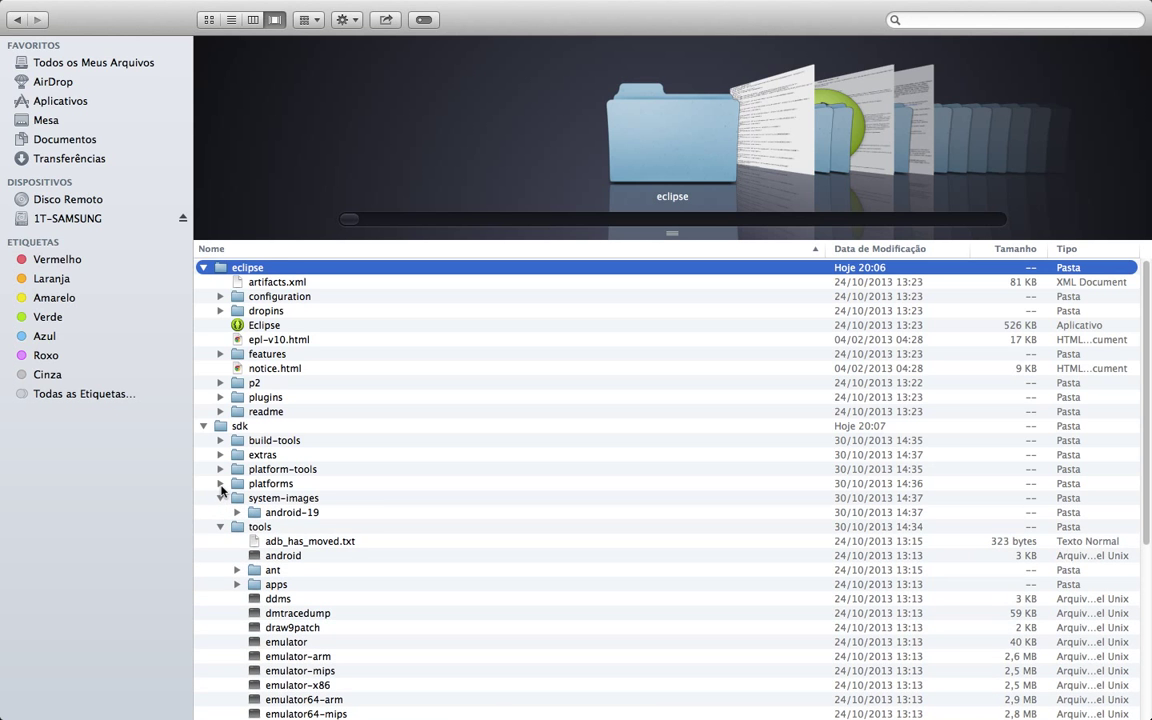
pyautogui.click(221, 483)
pyautogui.click(220, 469)
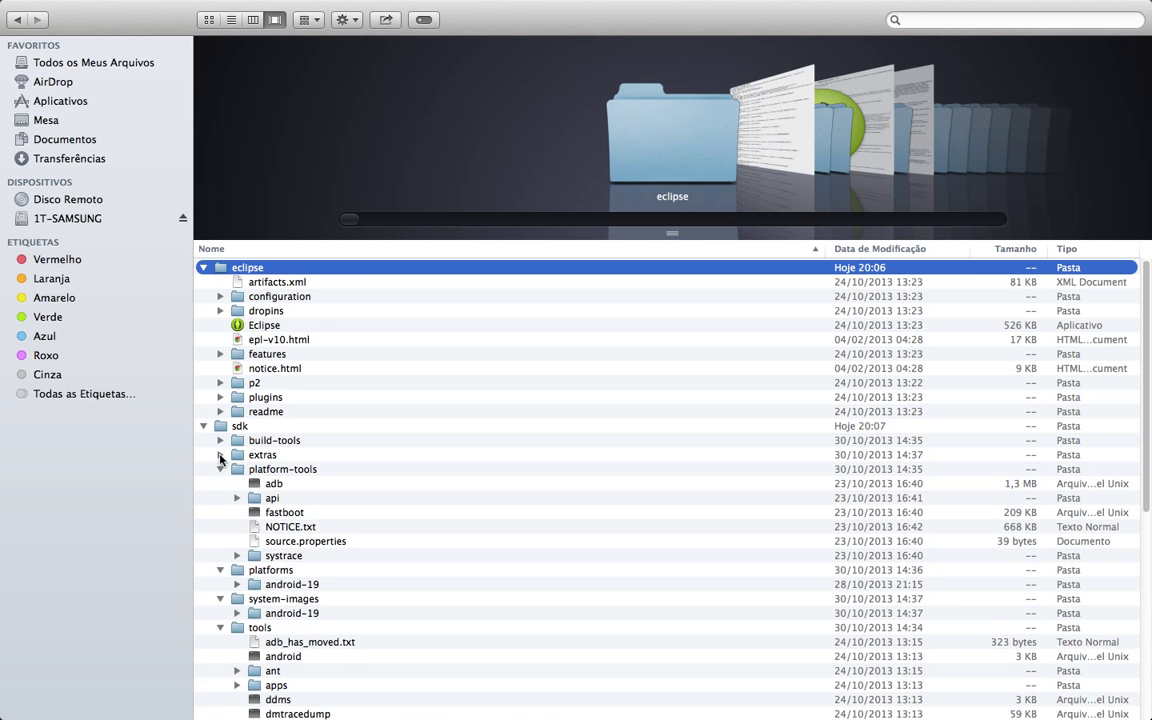
pyautogui.click(220, 455)
pyautogui.click(220, 441)
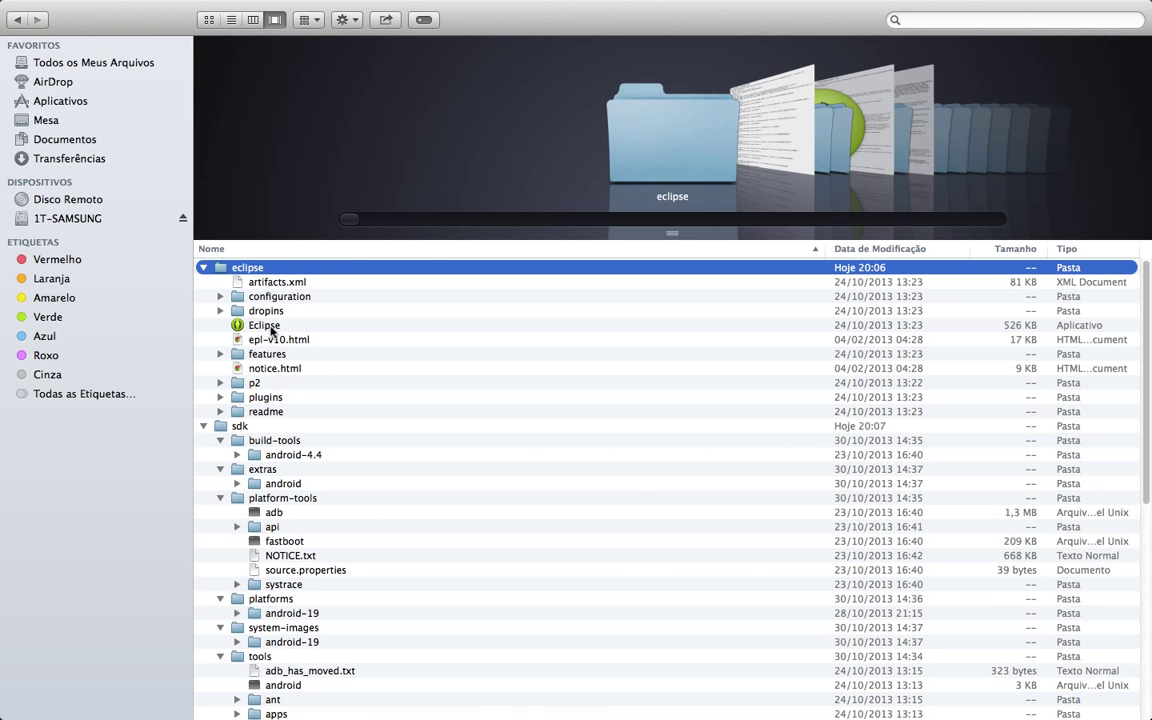
# Launch the Eclipse app, confirm opening it past the Internet warning, and minimize Chrome.
pyautogui.doubleClick(265, 327)
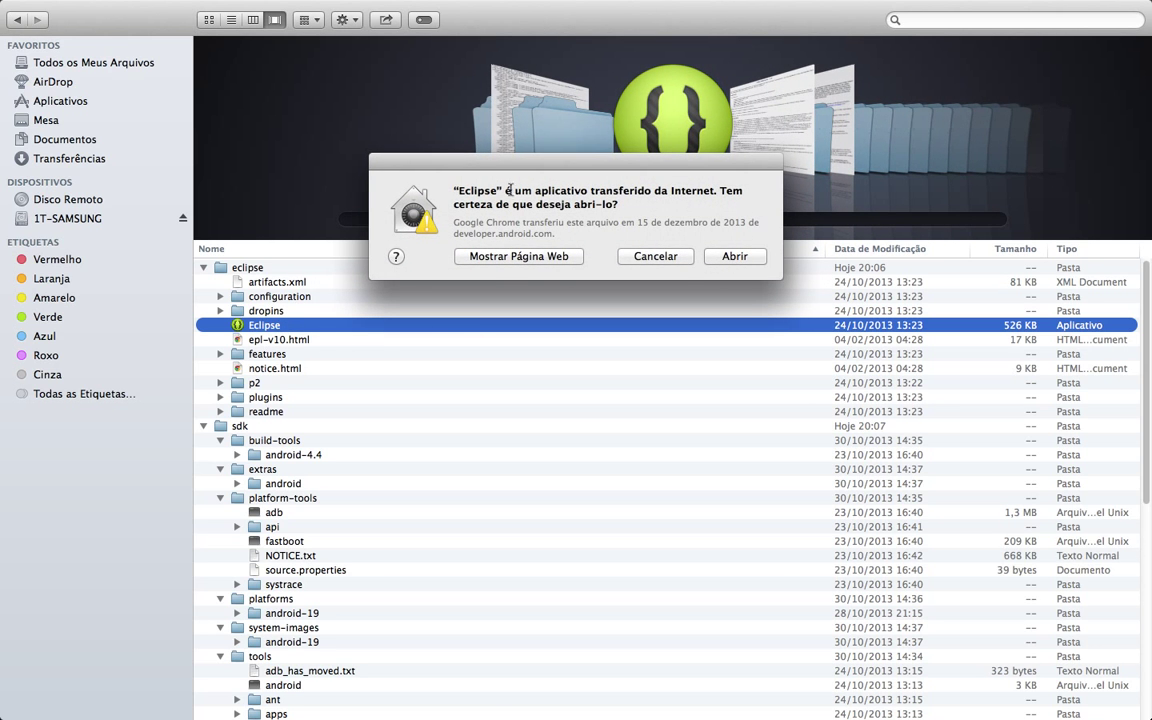
pyautogui.moveTo(527, 160); pyautogui.dragTo(537, 330)
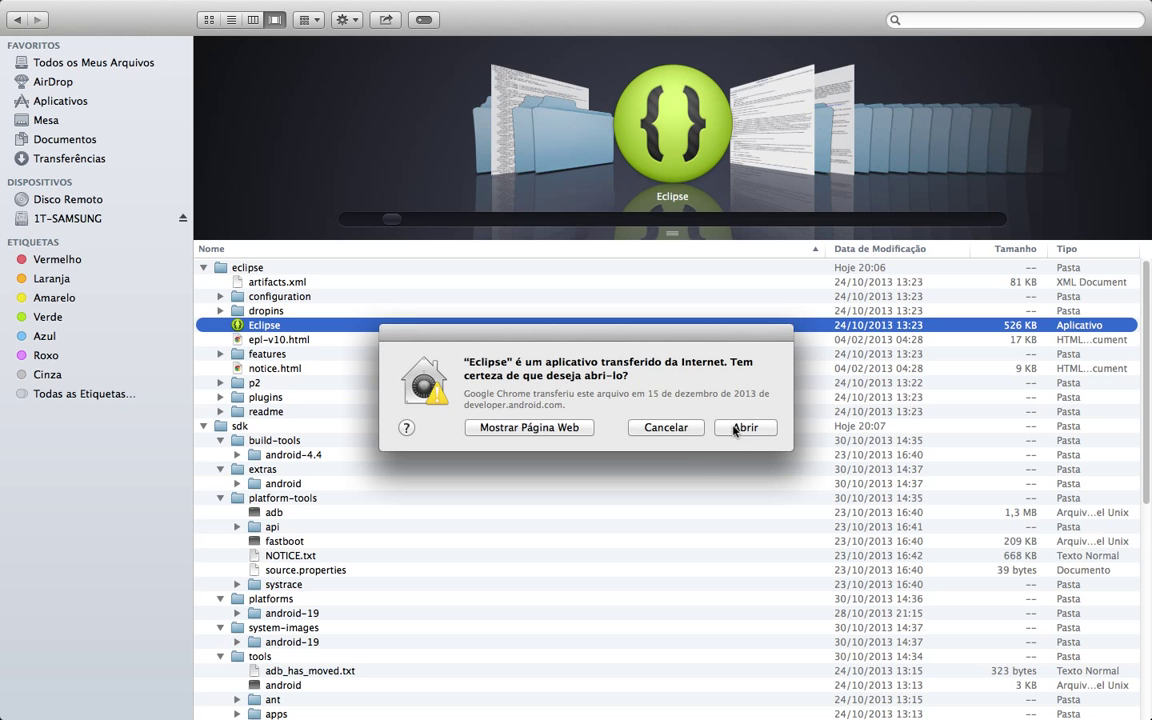
pyautogui.click(737, 428)
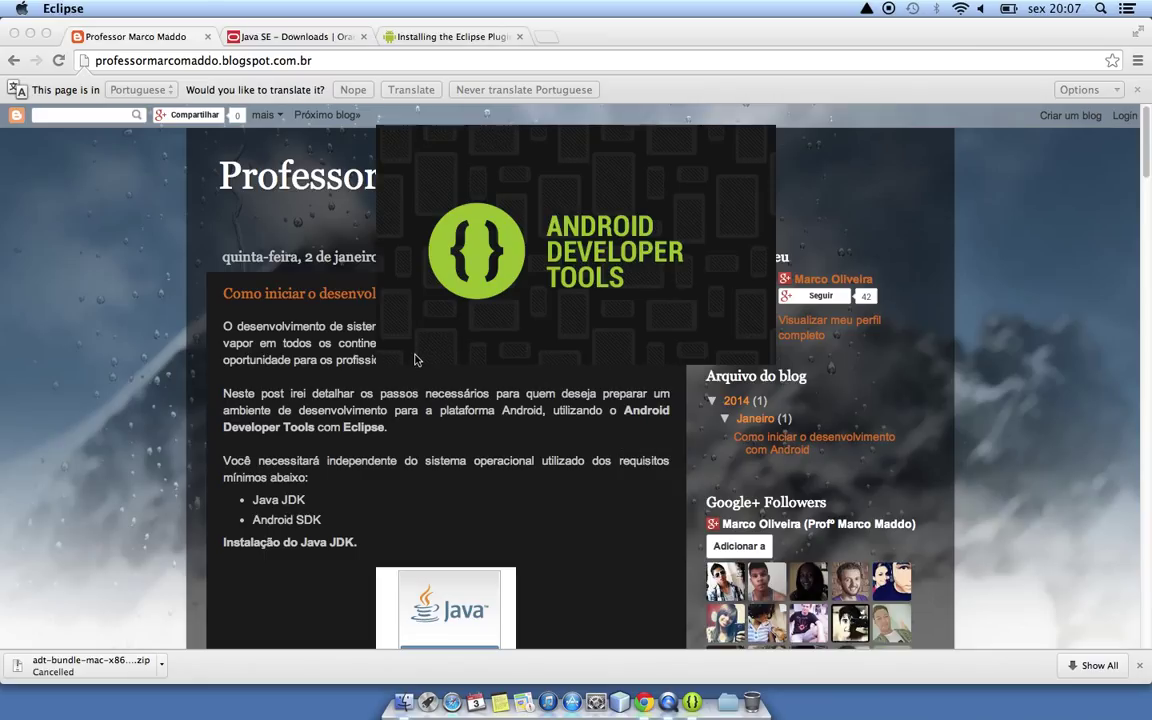
pyautogui.click(31, 34)
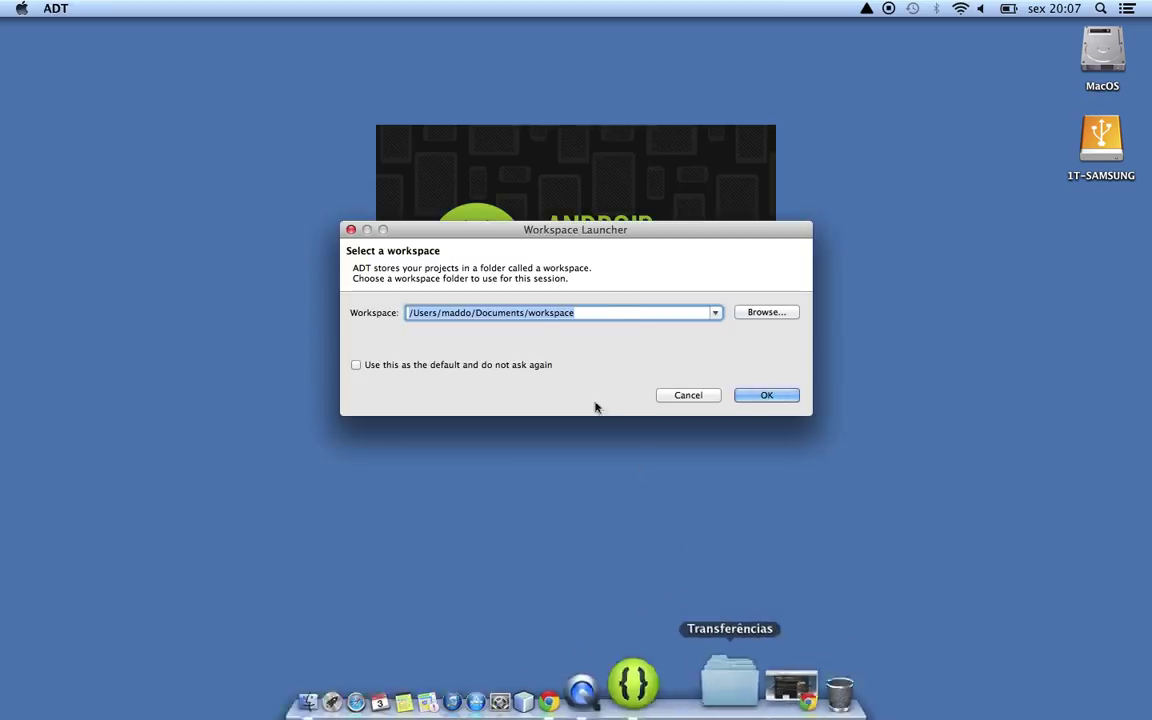
# Name the workspace folder workspaceVideo in Documents and launch ADT with it.
pyautogui.click(590, 316)
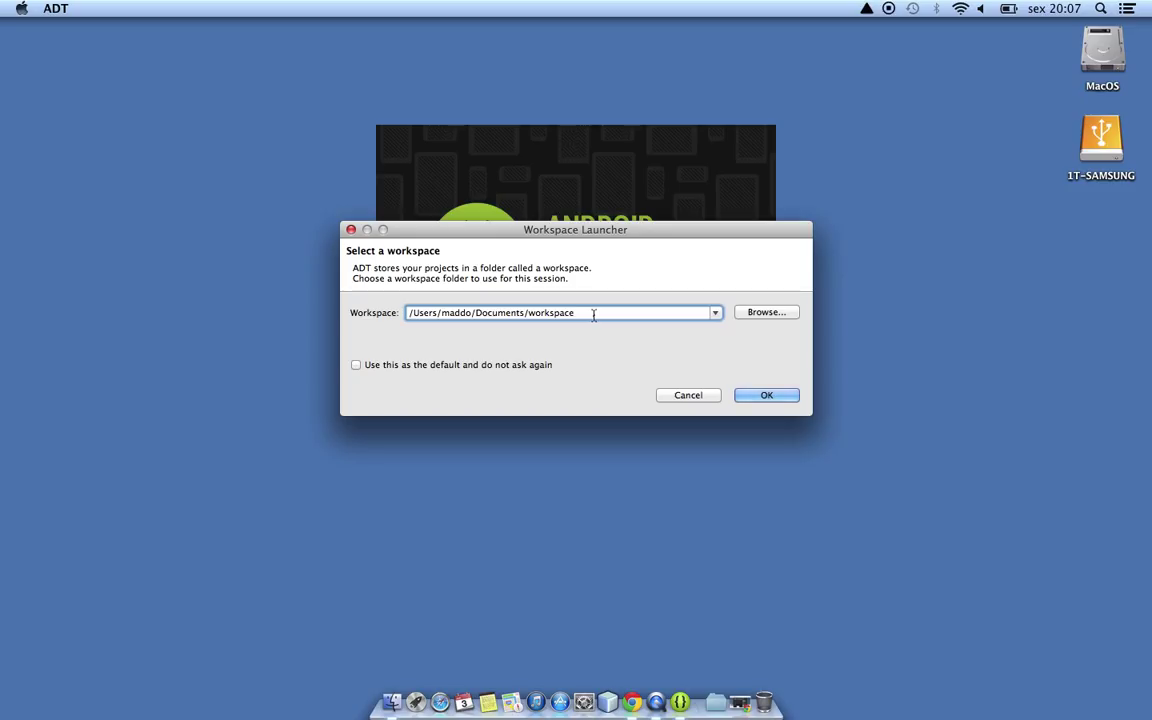
pyautogui.write('Video')
pyautogui.click(787, 398)
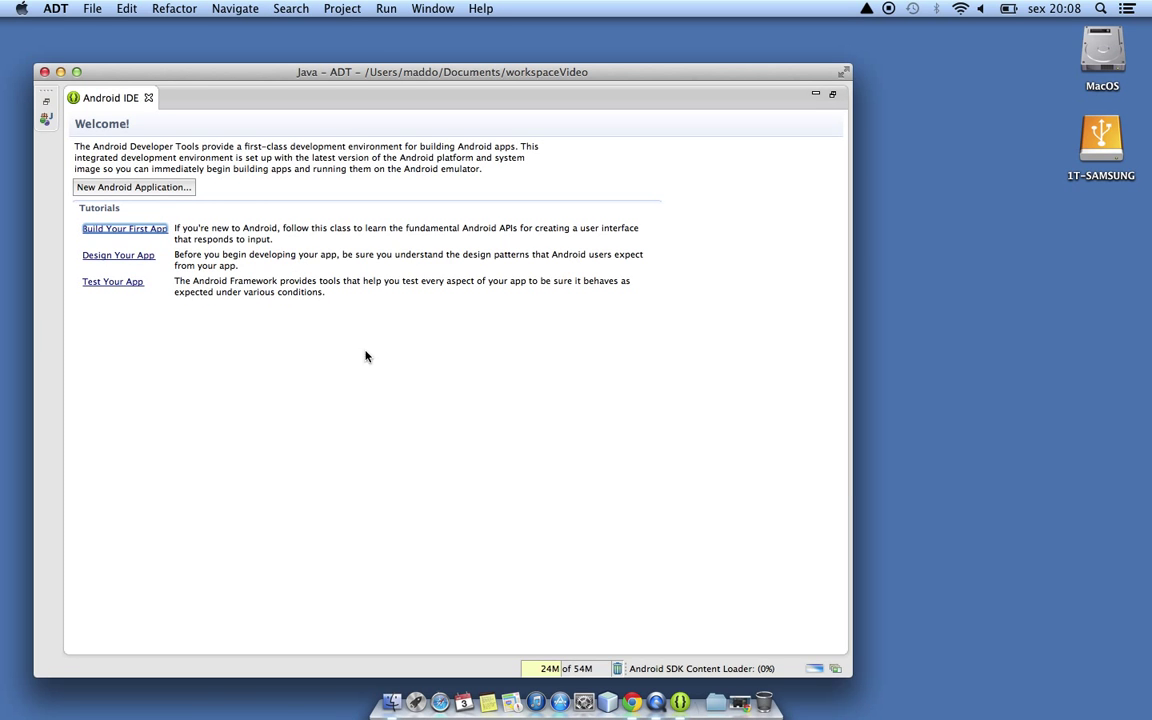
# Close the Android IDE welcome page and quit ADT, confirming OK in the Exit ADT prompt.
pyautogui.moveTo(359, 75); pyautogui.dragTo(461, 46)
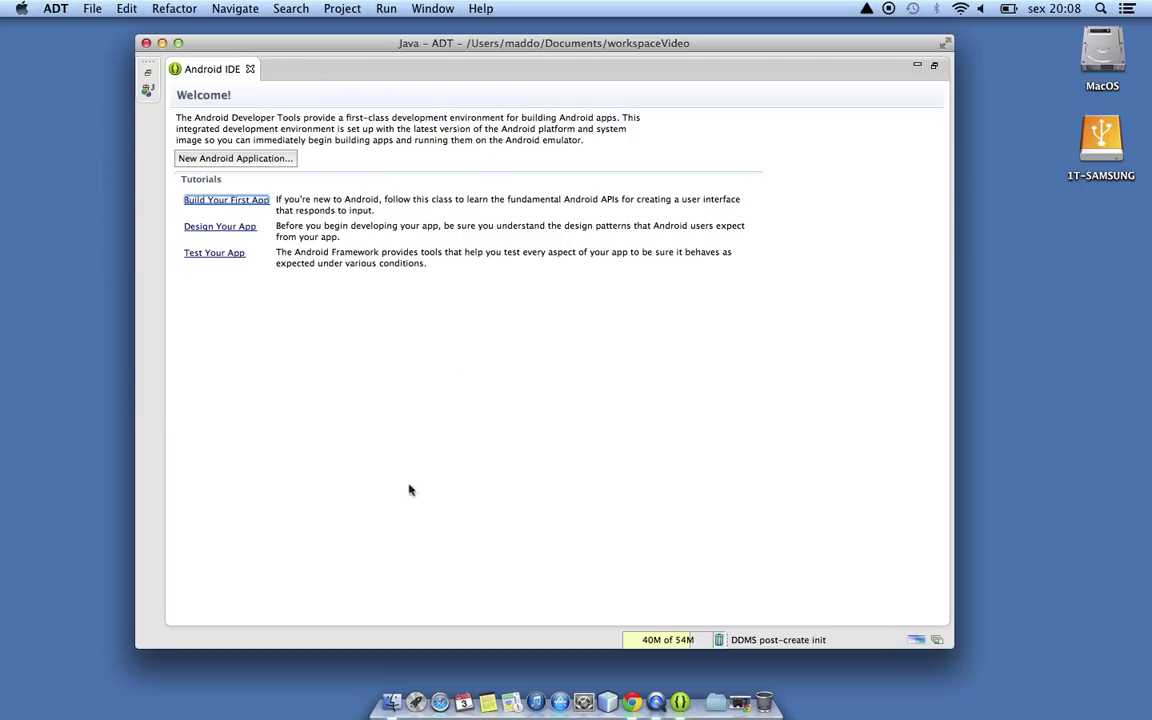
pyautogui.click(252, 69)
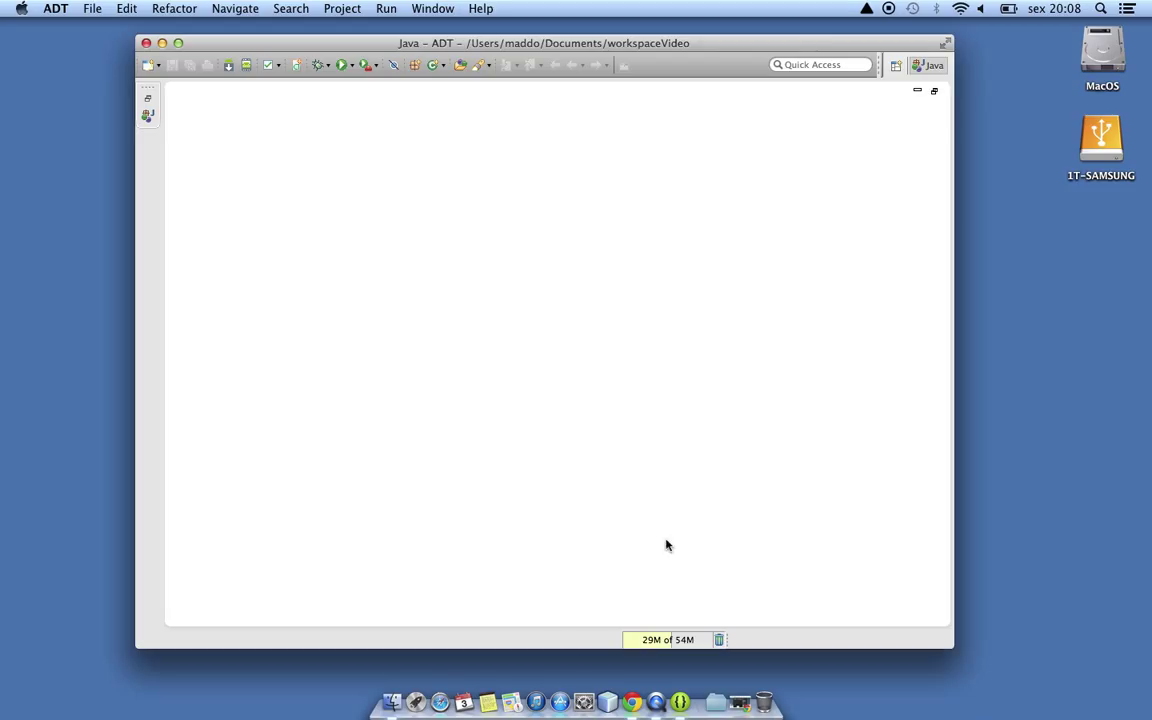
pyautogui.click(146, 42)
pyautogui.click(700, 362)
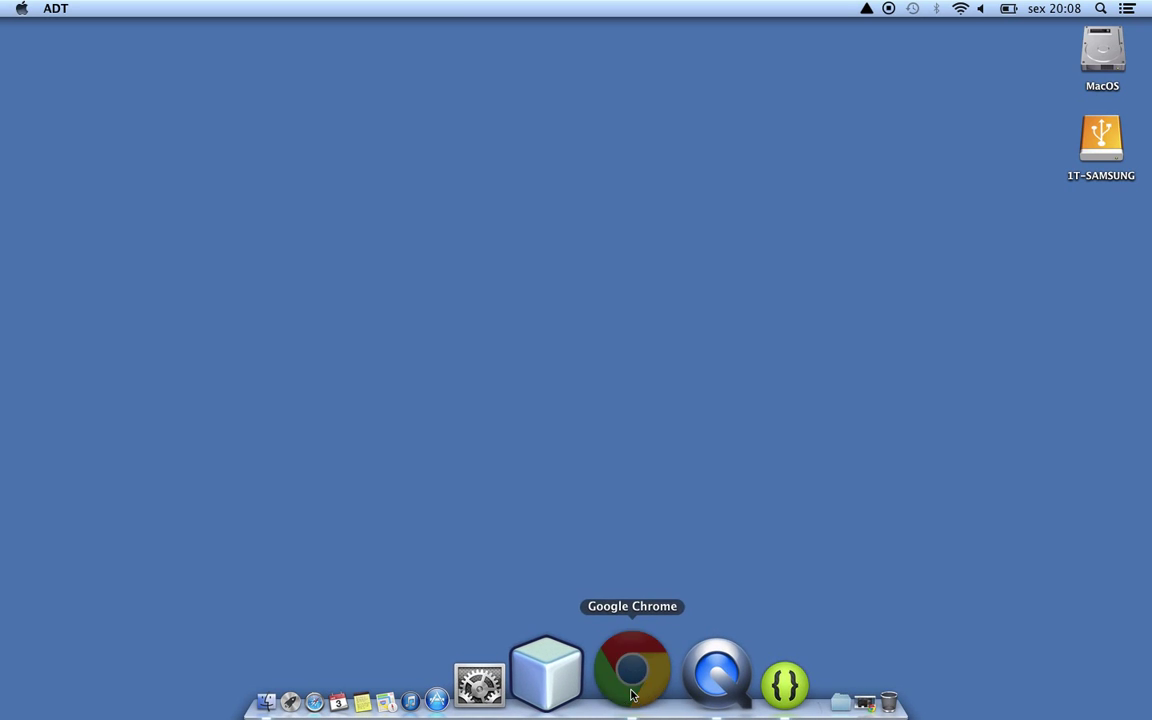
# Bring Chrome back and read the blog's ADT Bundle section, briefly highlighting the Alternativamente paragraph.
pyautogui.click(632, 675)
pyautogui.scroll(-5, 586, 446)
pyautogui.scroll(-5, 586, 446)
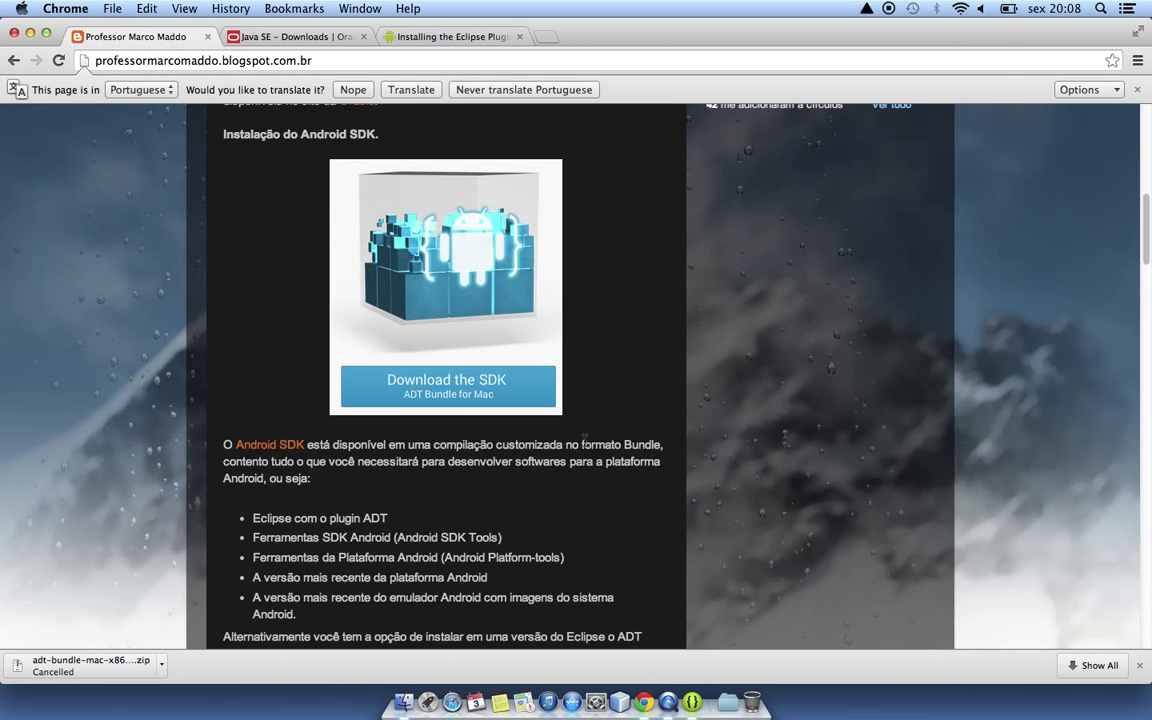
pyautogui.scroll(-10, 586, 446)
pyautogui.scroll(-4, 586, 446)
pyautogui.scroll(6, 586, 446)
pyautogui.scroll(-1, 586, 442)
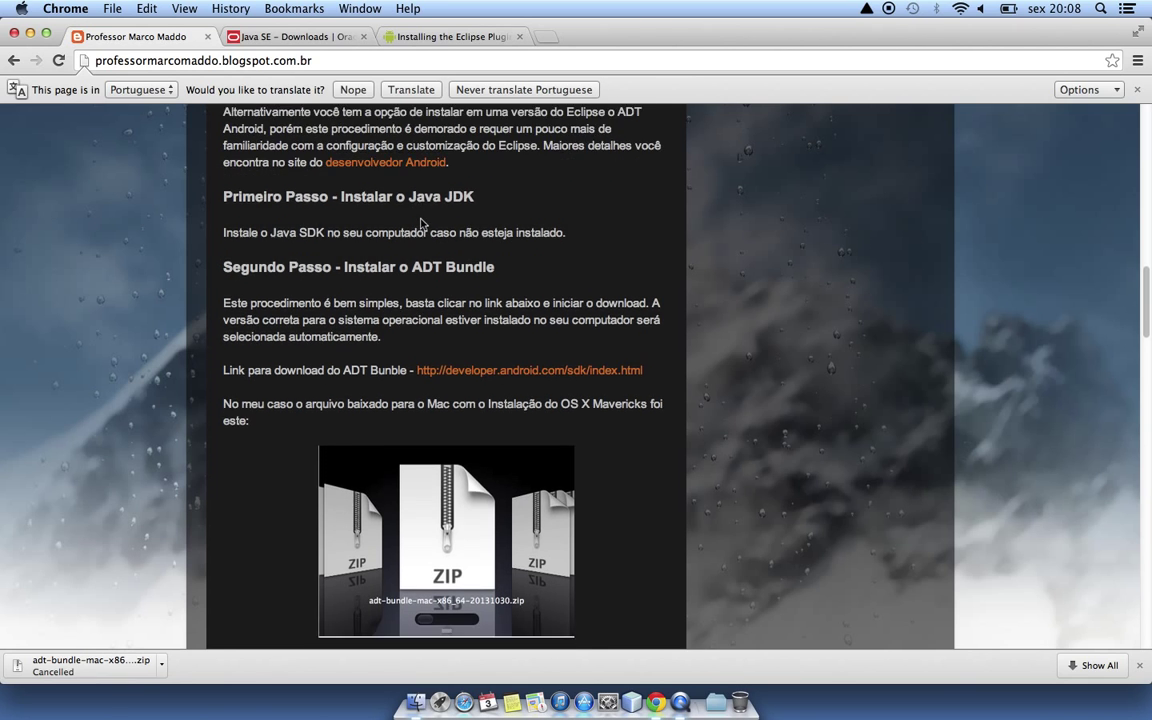
pyautogui.scroll(5, 416, 224)
pyautogui.scroll(-1, 367, 430)
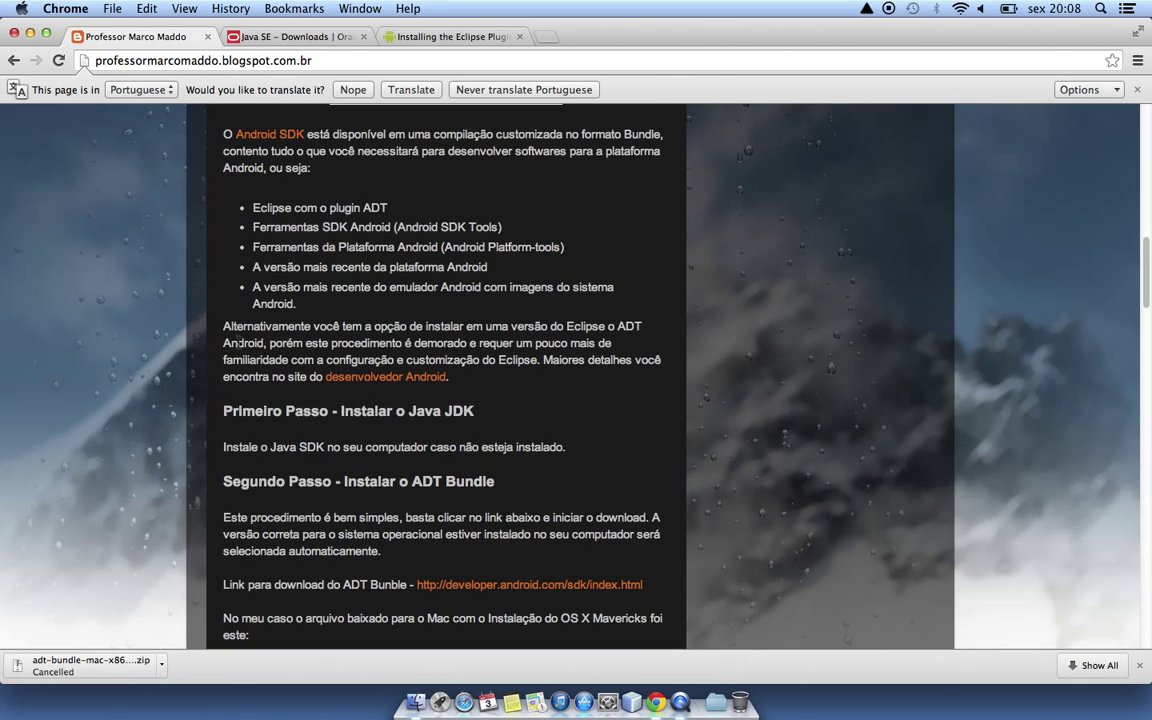
pyautogui.moveTo(224, 326); pyautogui.dragTo(502, 376)
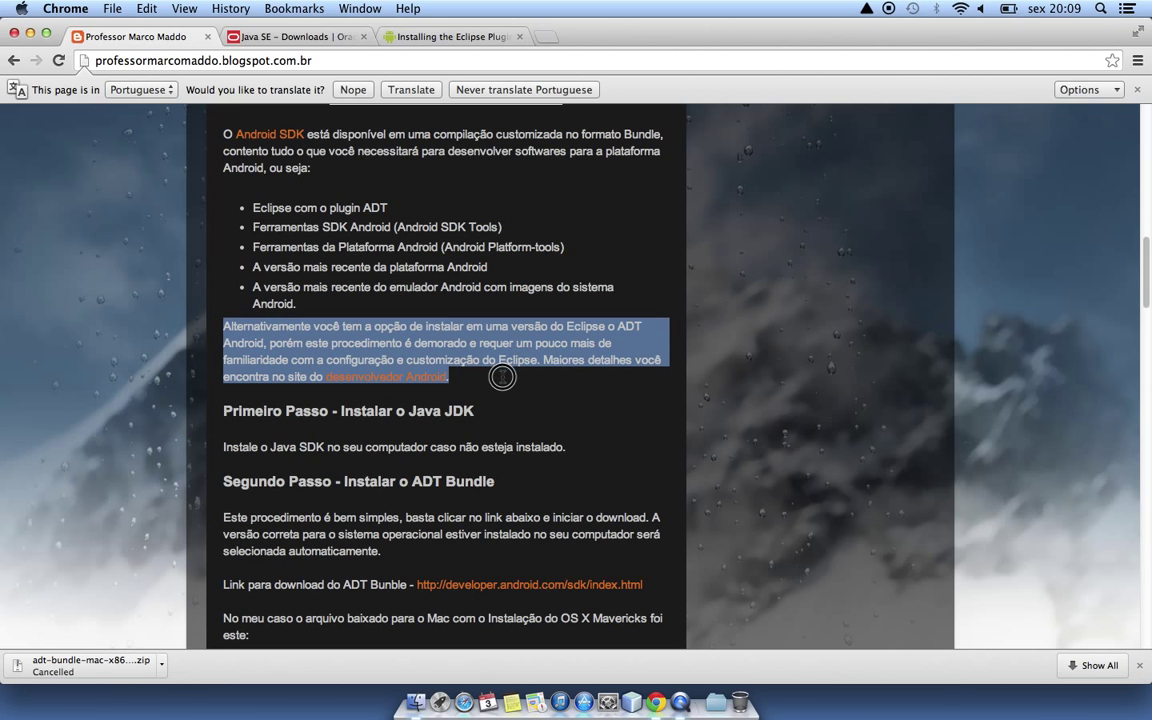
pyautogui.click(545, 395)
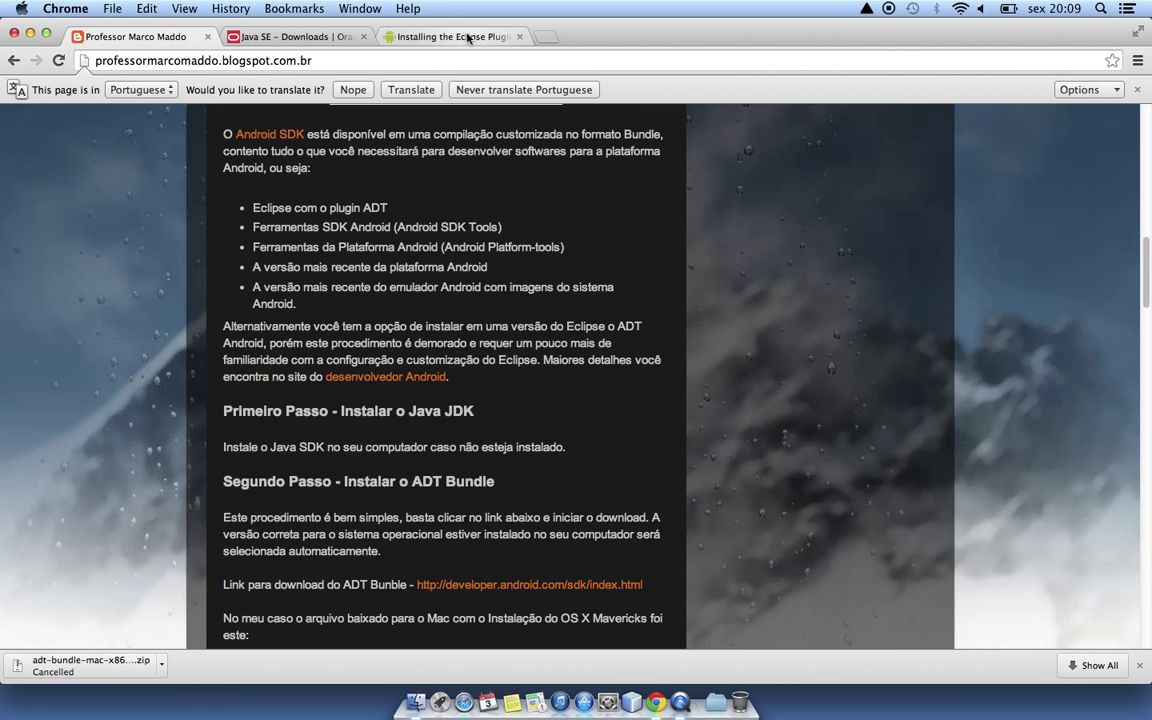
pyautogui.click(424, 37)
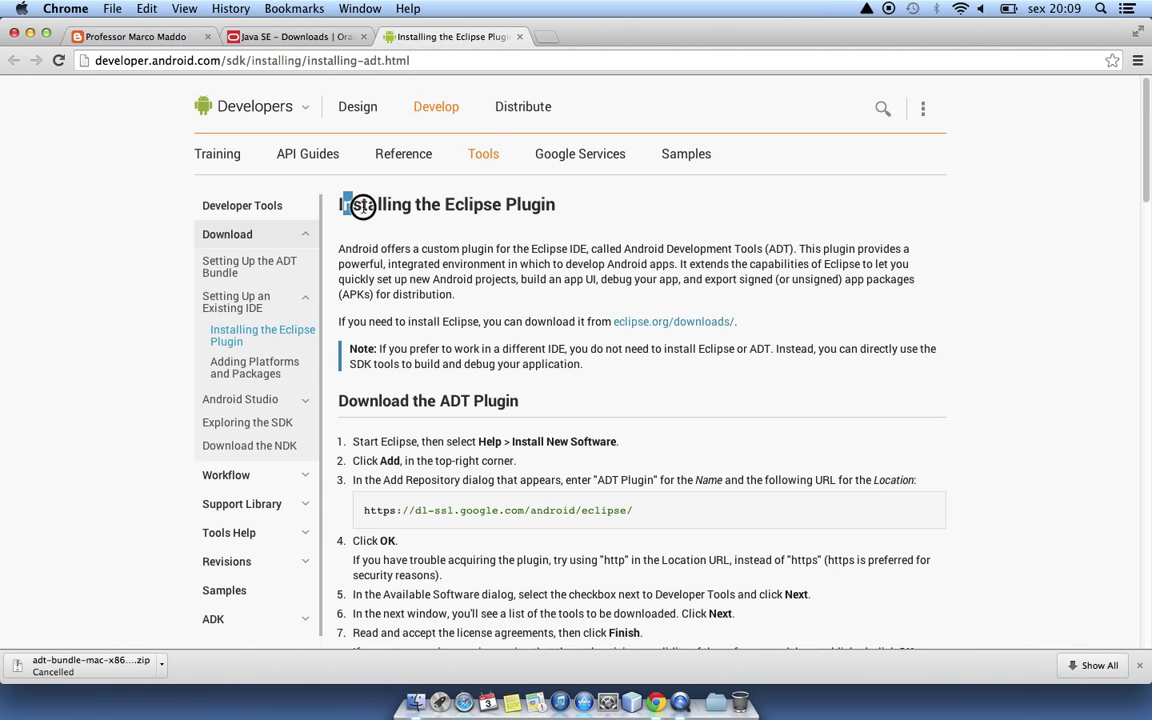
pyautogui.moveTo(343, 205); pyautogui.dragTo(575, 205)
pyautogui.scroll(-3, 615, 321)
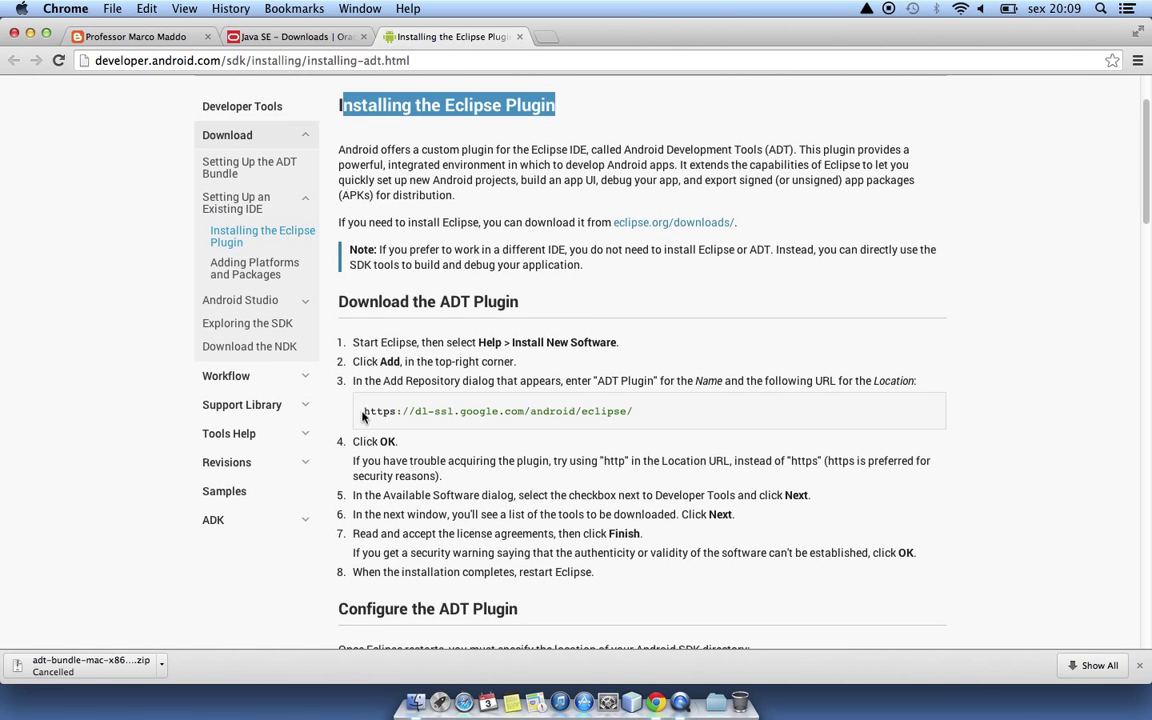
pyautogui.moveTo(364, 411); pyautogui.dragTo(646, 416)
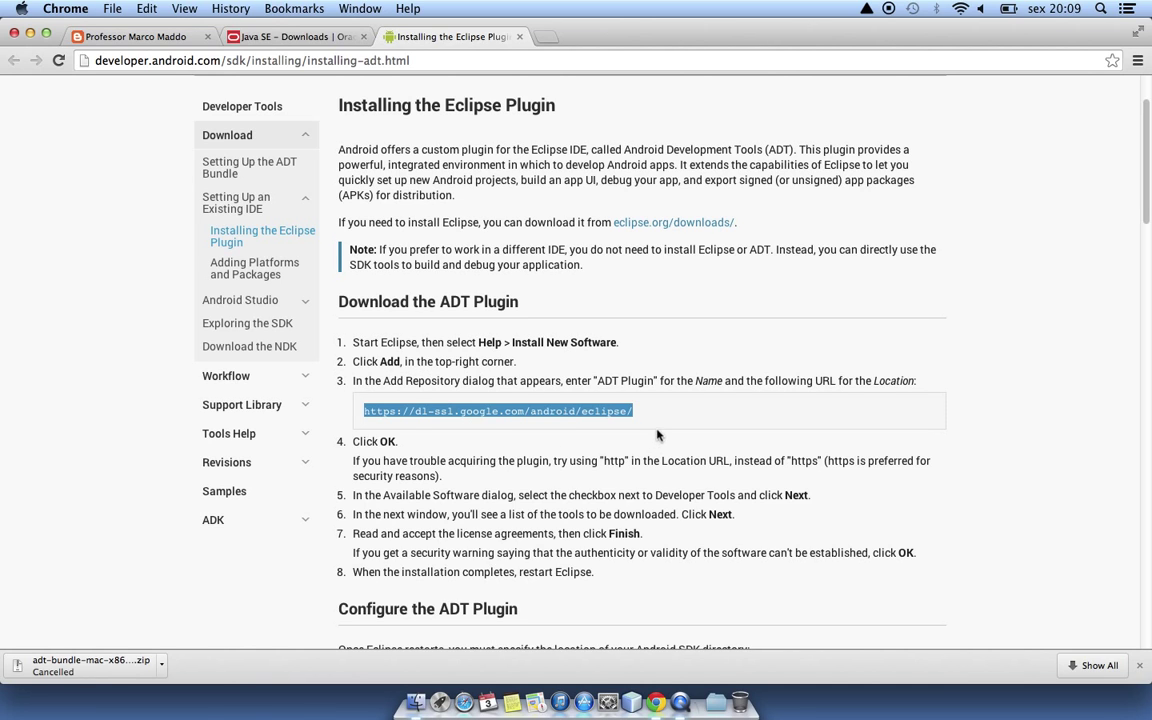
pyautogui.moveTo(364, 411); pyautogui.dragTo(636, 411)
pyautogui.scroll(-3, 671, 442)
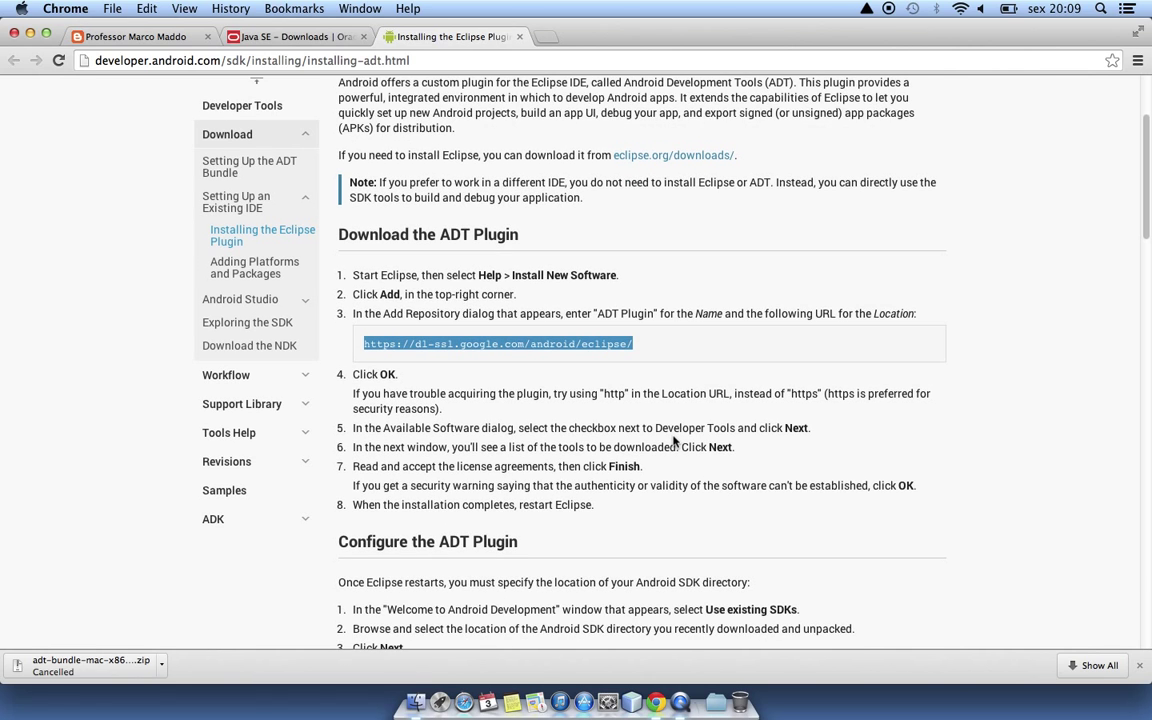
pyautogui.scroll(5, 699, 345)
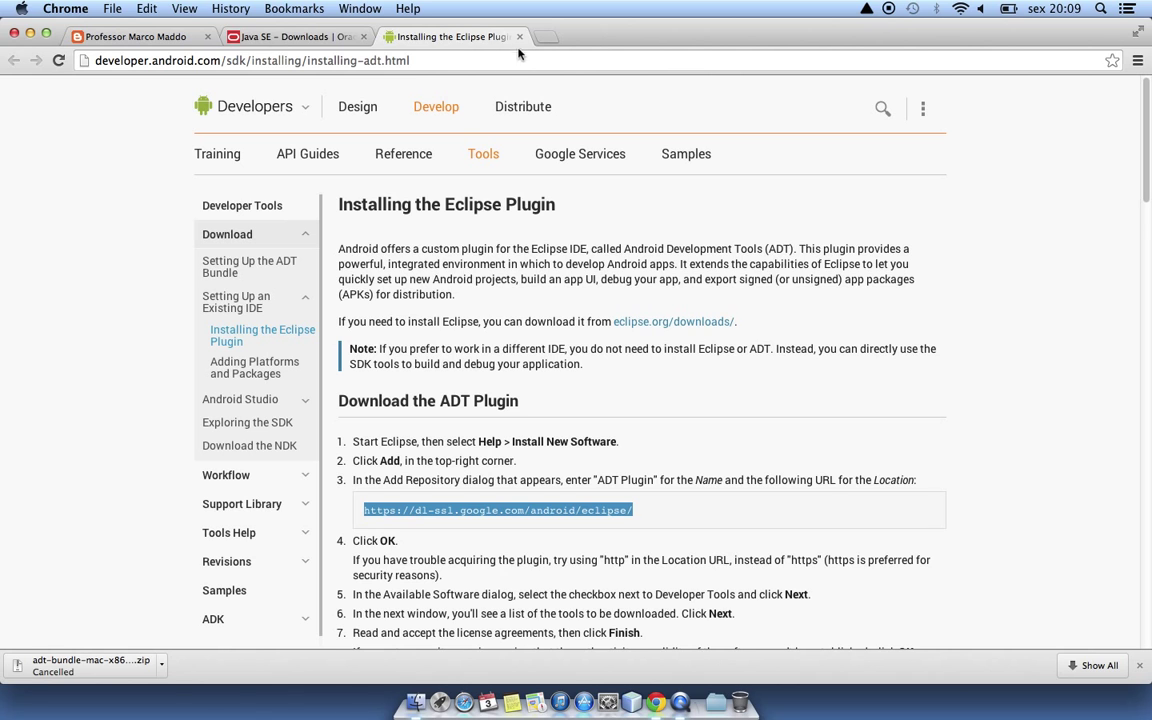
pyautogui.click(110, 37)
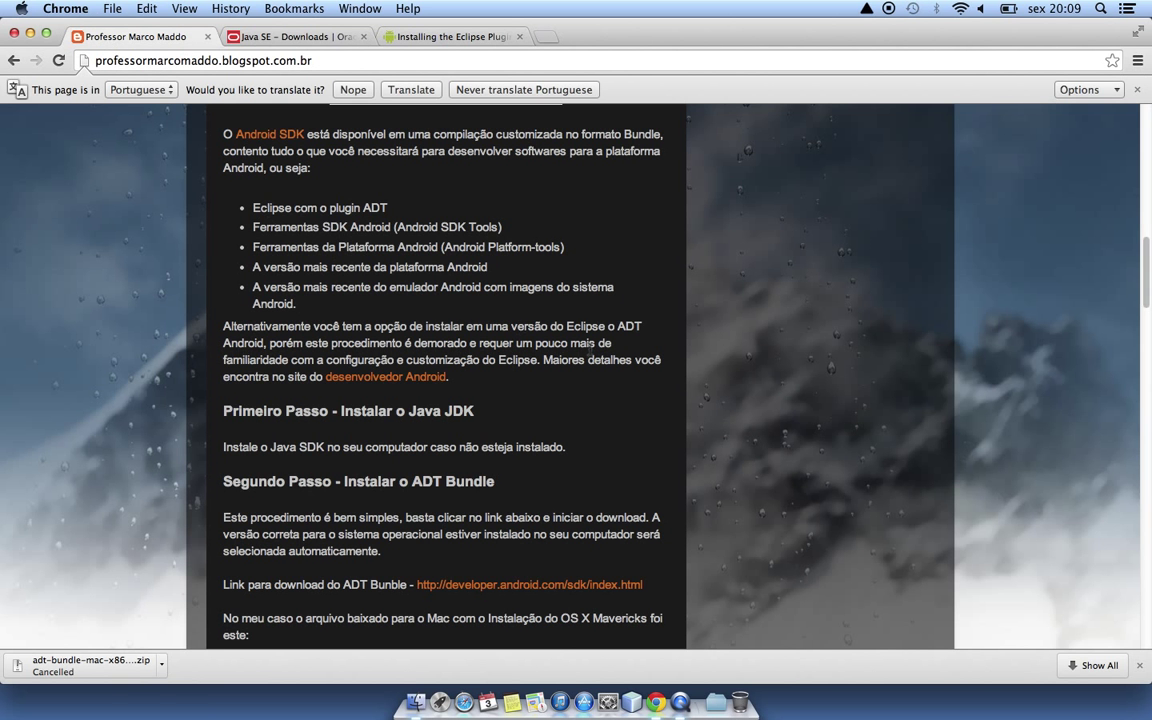
pyautogui.scroll(10, 597, 345)
pyautogui.scroll(-5, 597, 345)
pyautogui.scroll(5, 597, 345)
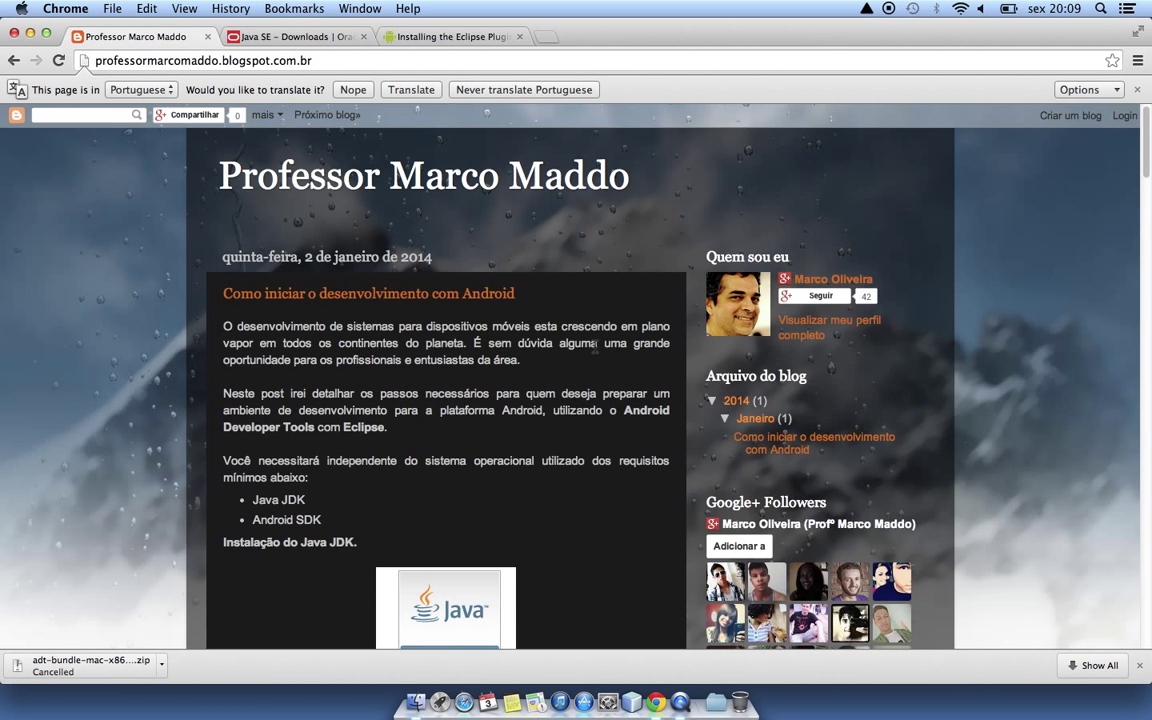